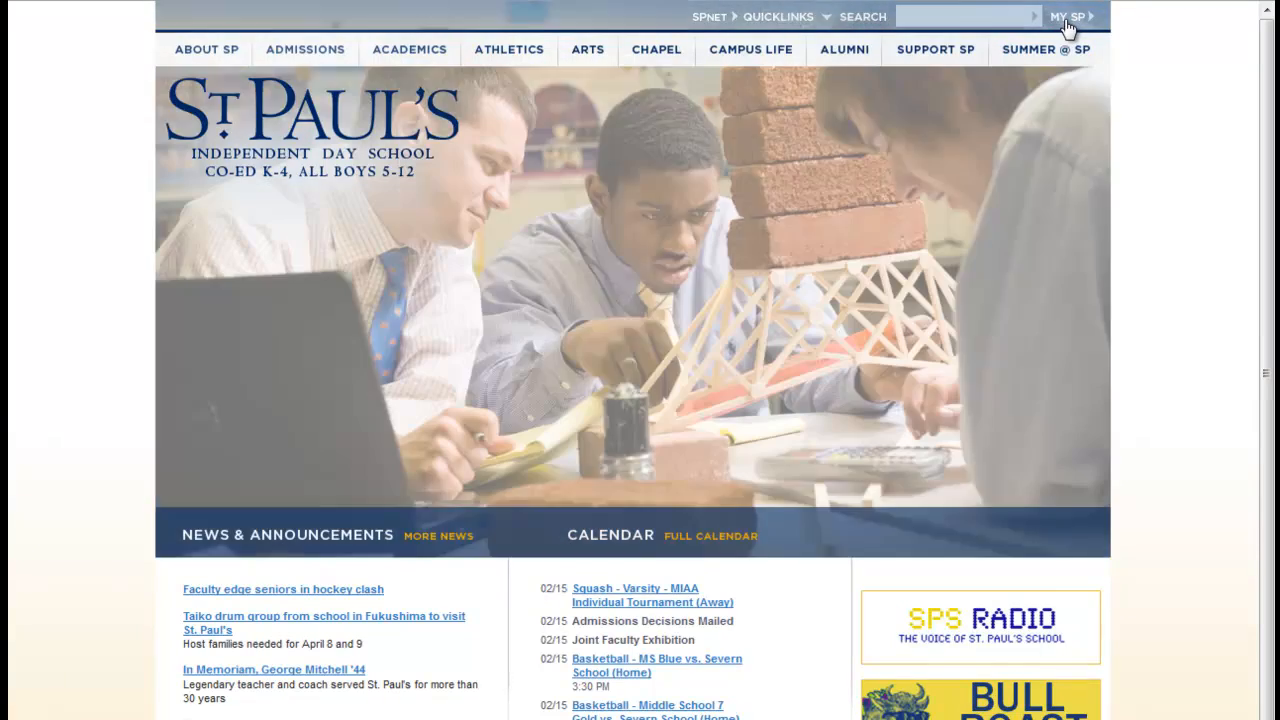
Go to the MY SP portal login and begin entering the username.
click(1066, 20)
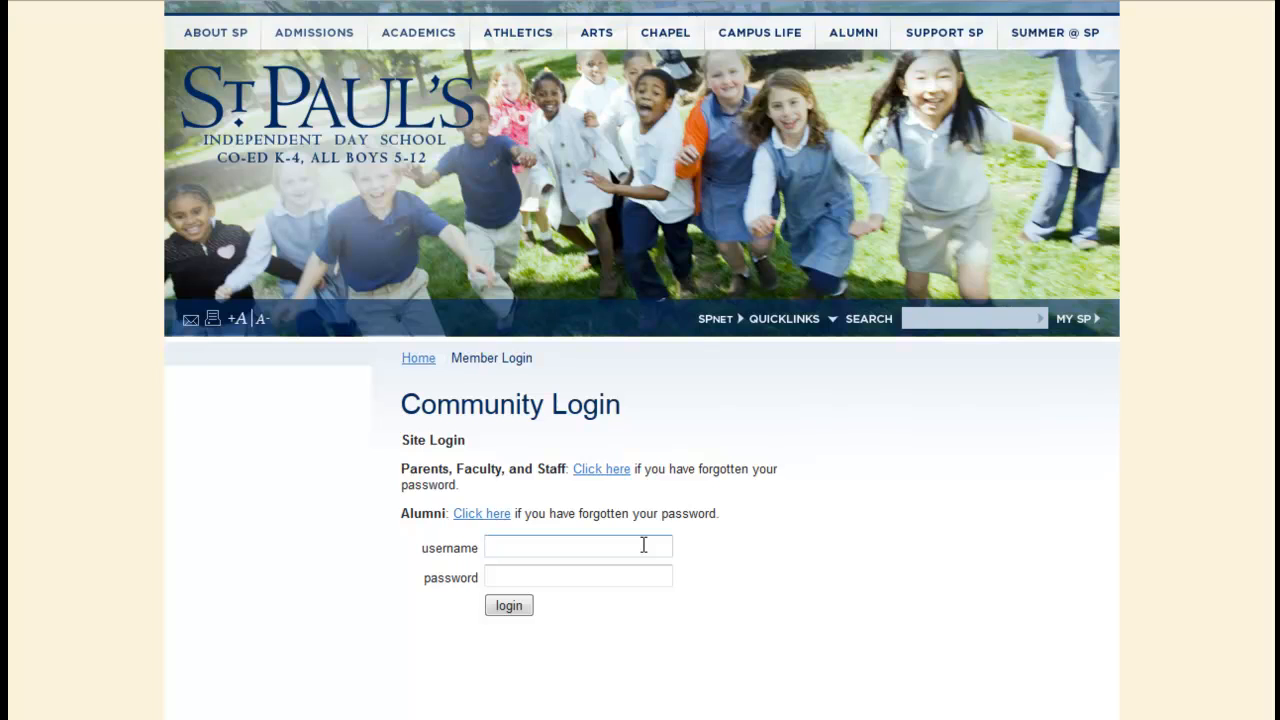
text(holgd)
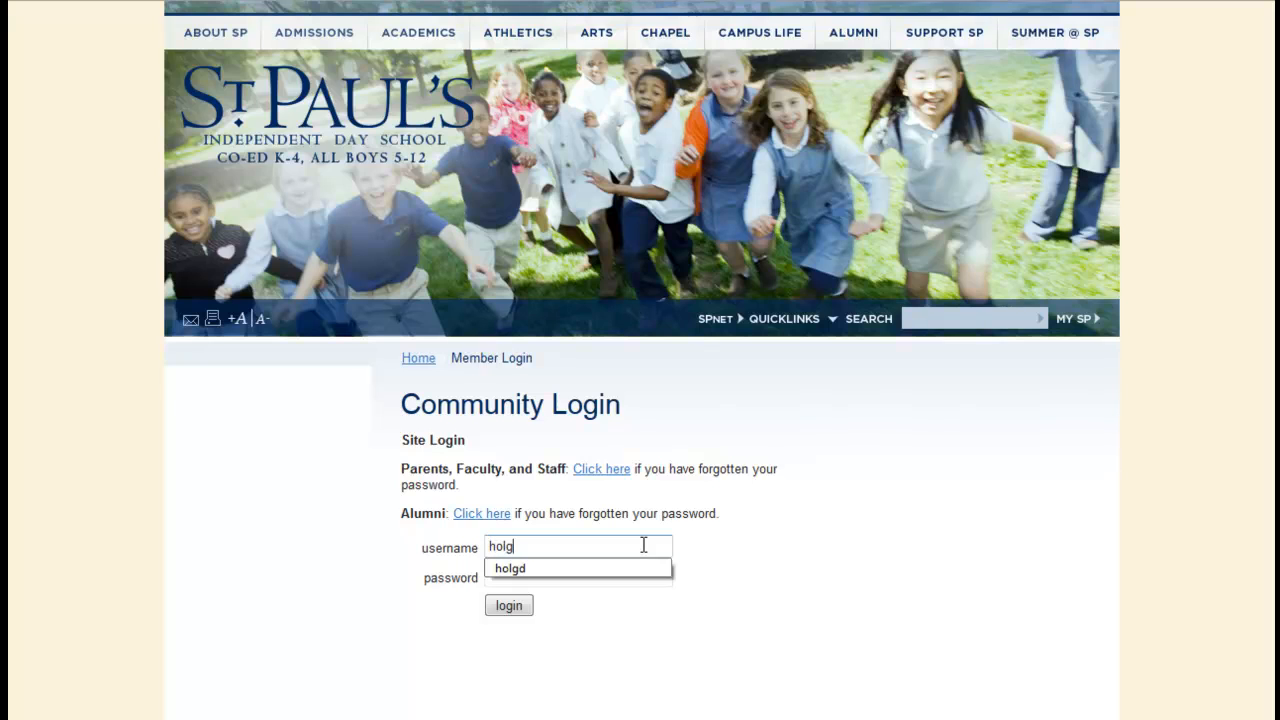
key(BackSpace)
key(BackSpace)
key(BackSpace)
key(BackSpace)
key(BackSpace)
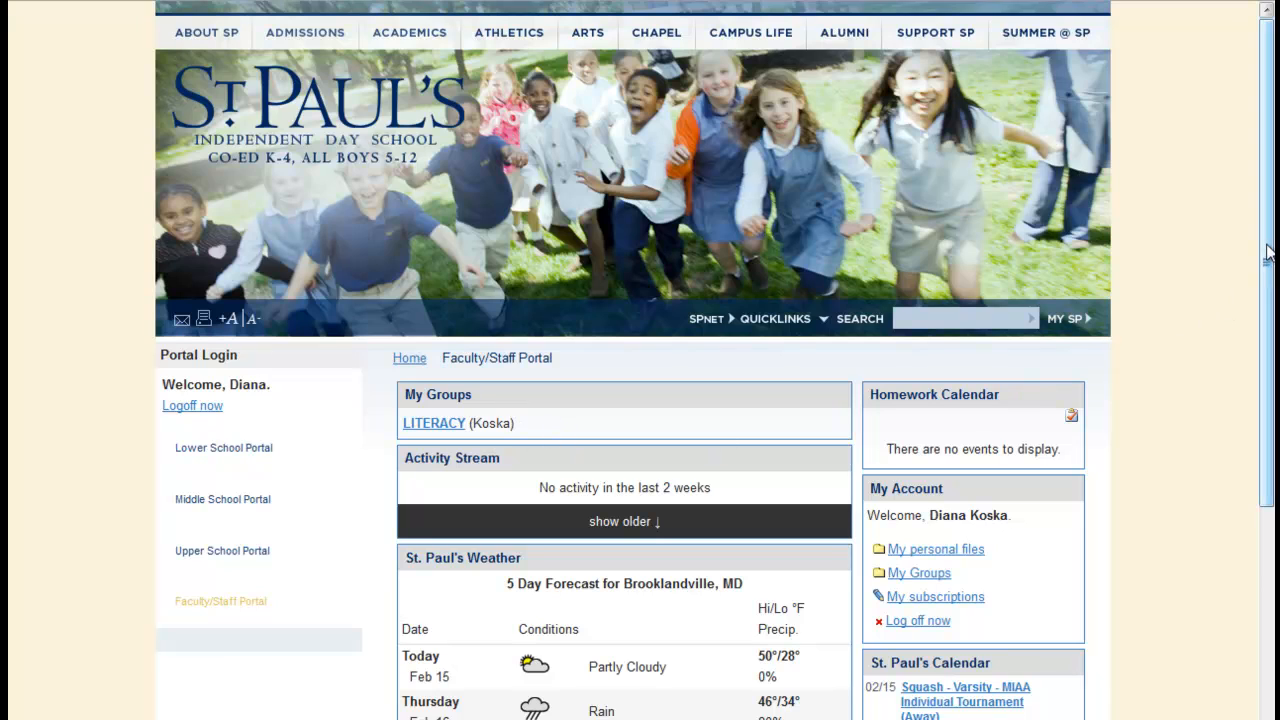
Open the LITERACY group from My Groups and start editing its empty overview.
drag(1268, 252, 1266, 660)
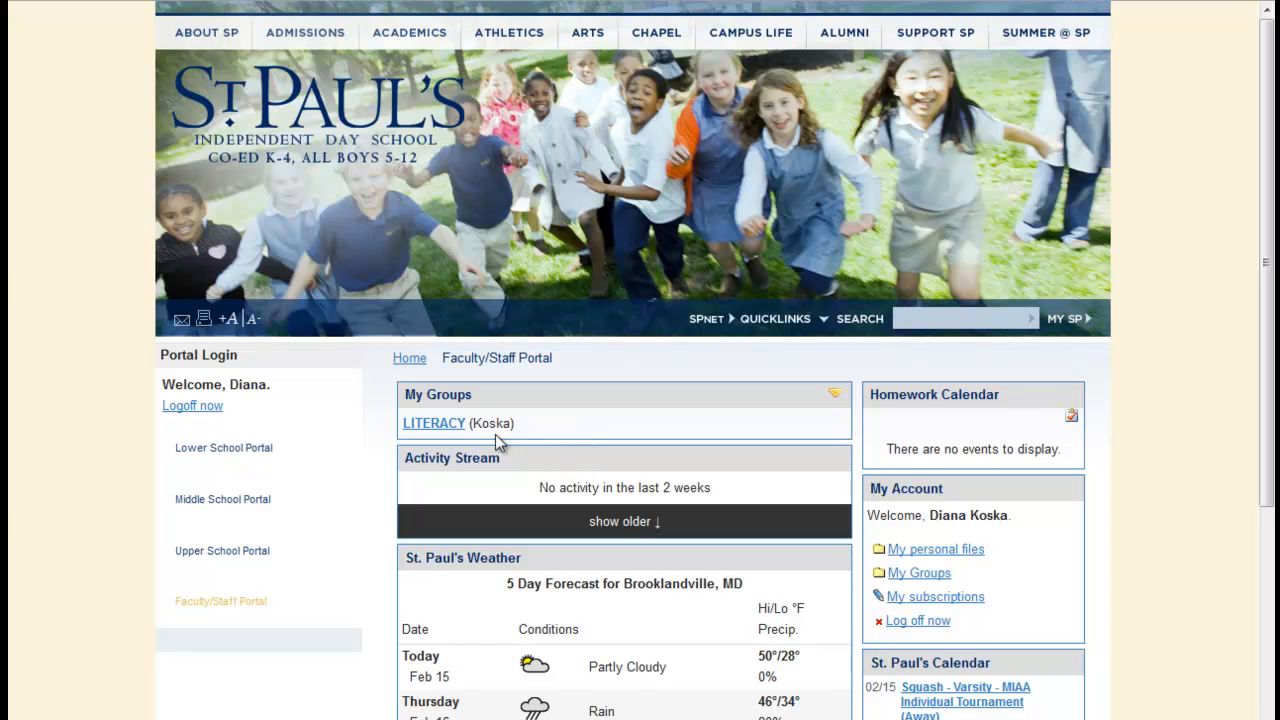
click(440, 424)
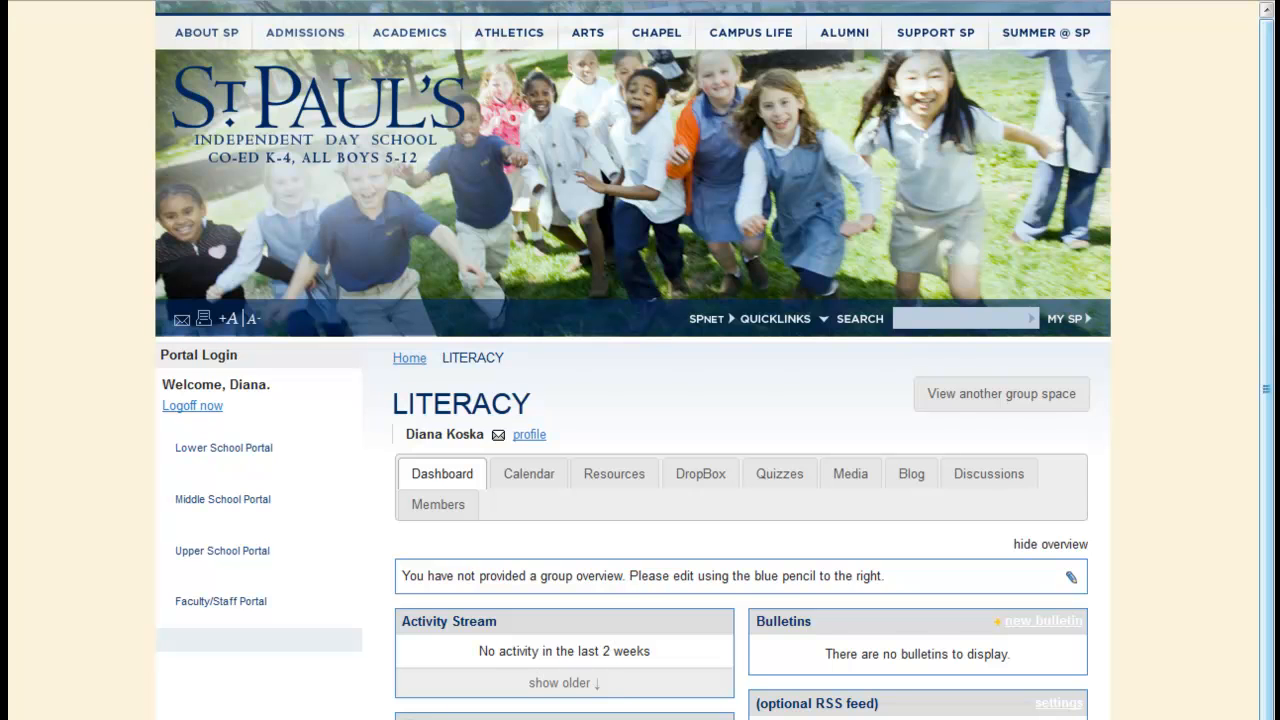
drag(1265, 389, 1265, 535)
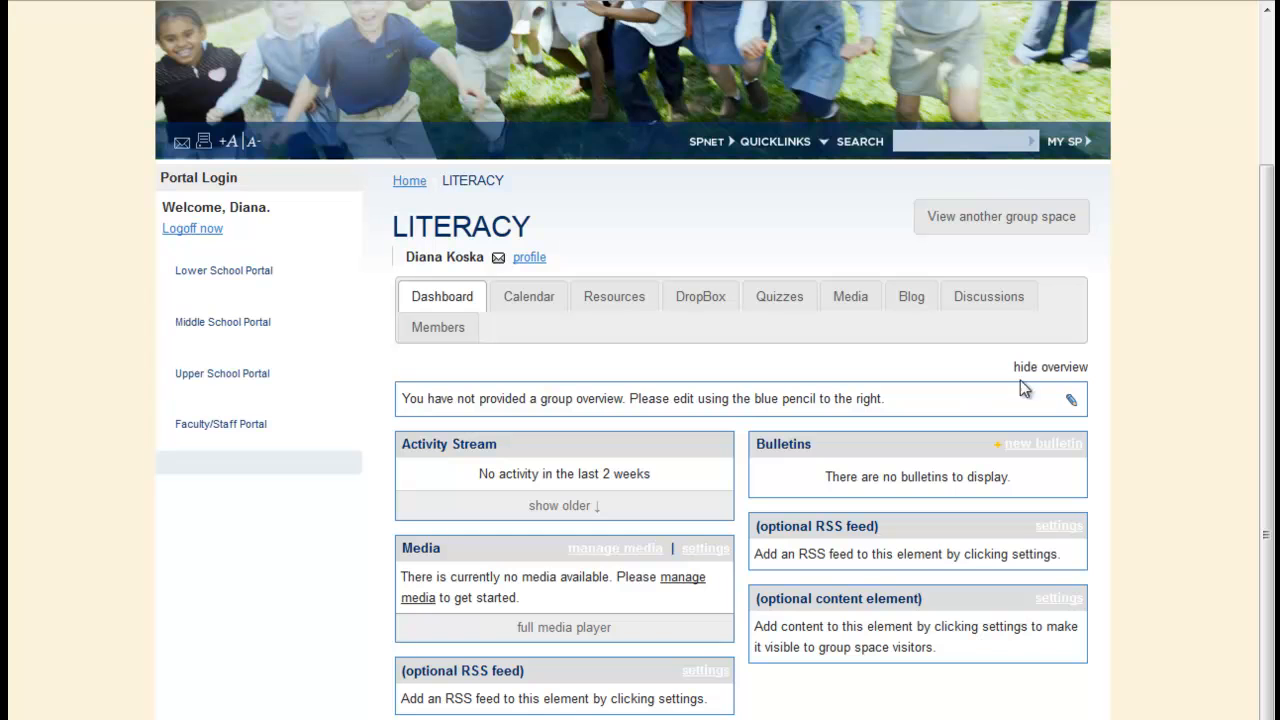
click(1072, 402)
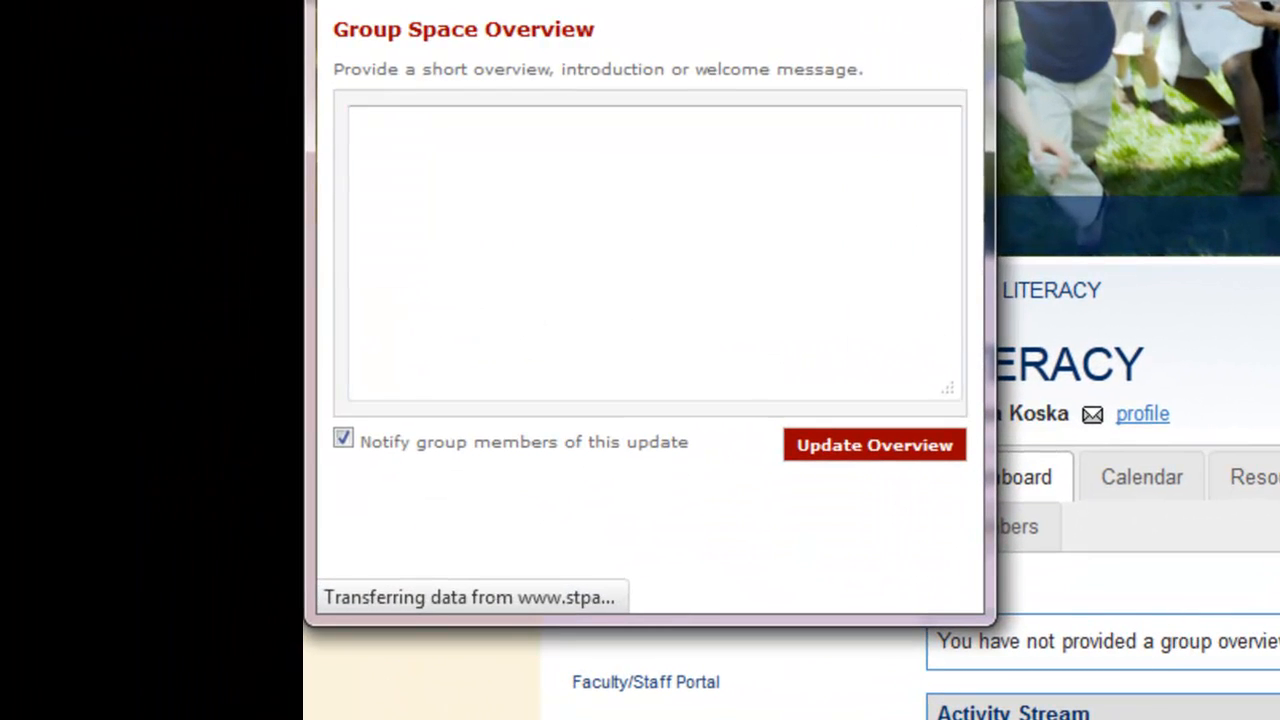
Type the 'Welcome class' overview message and open it in the full-size editor.
click(570, 217)
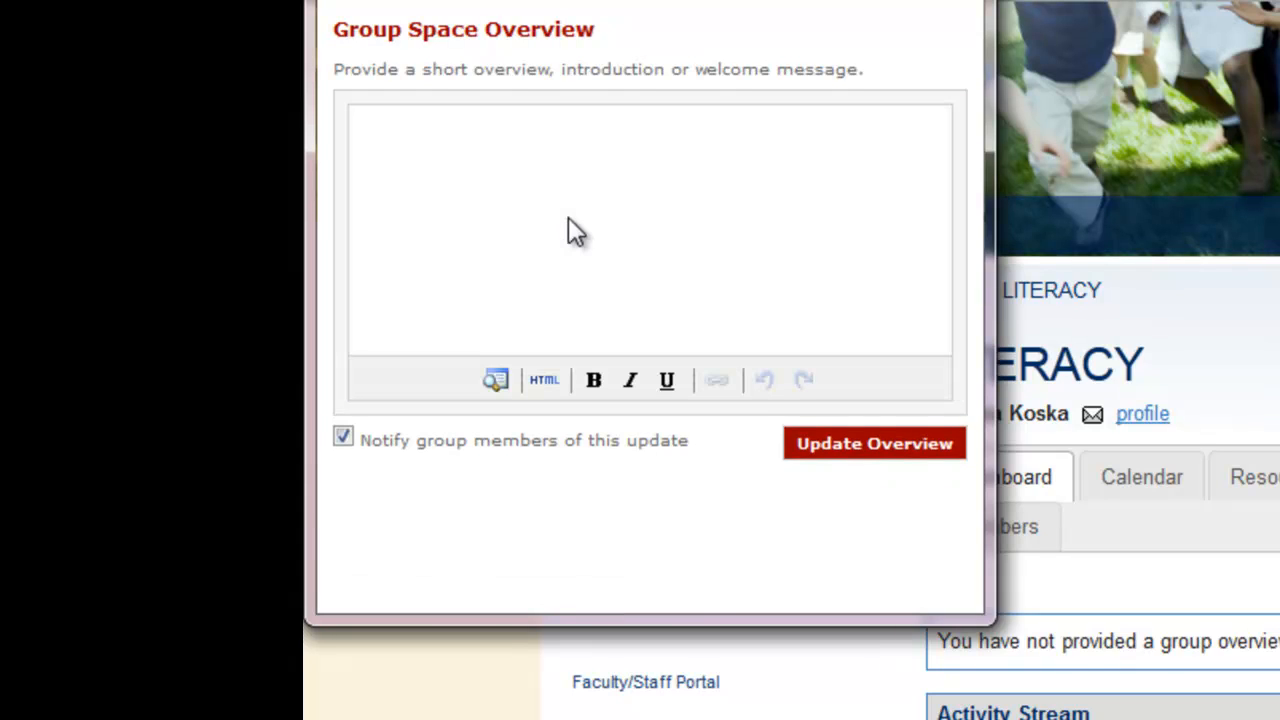
text(Welcome class...)
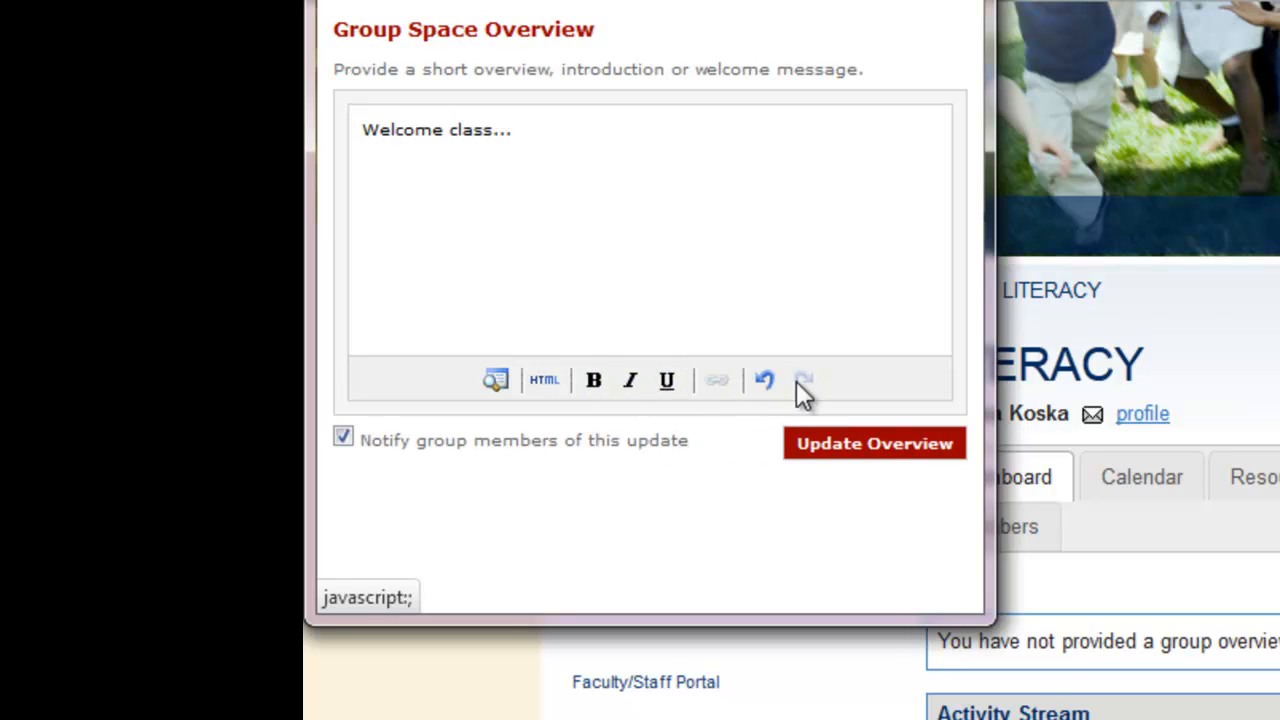
click(496, 377)
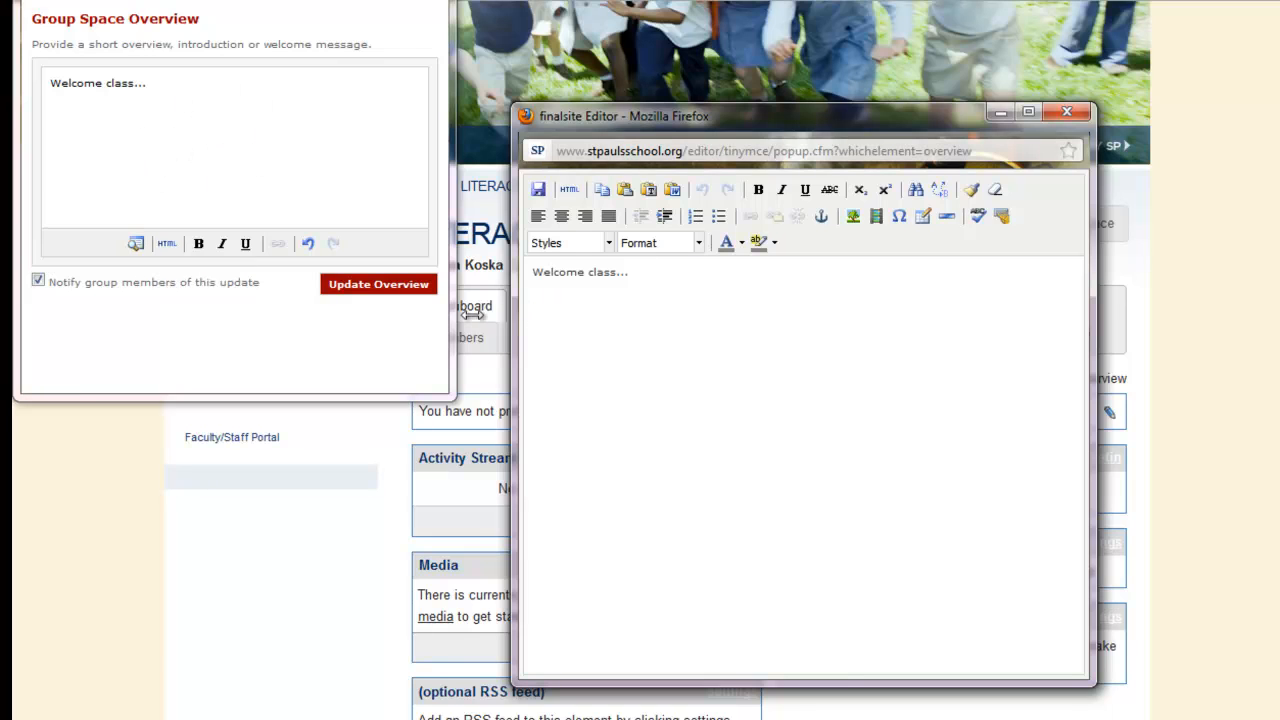
Save the overview with group member notification turned off, then view the group calendar.
click(1066, 112)
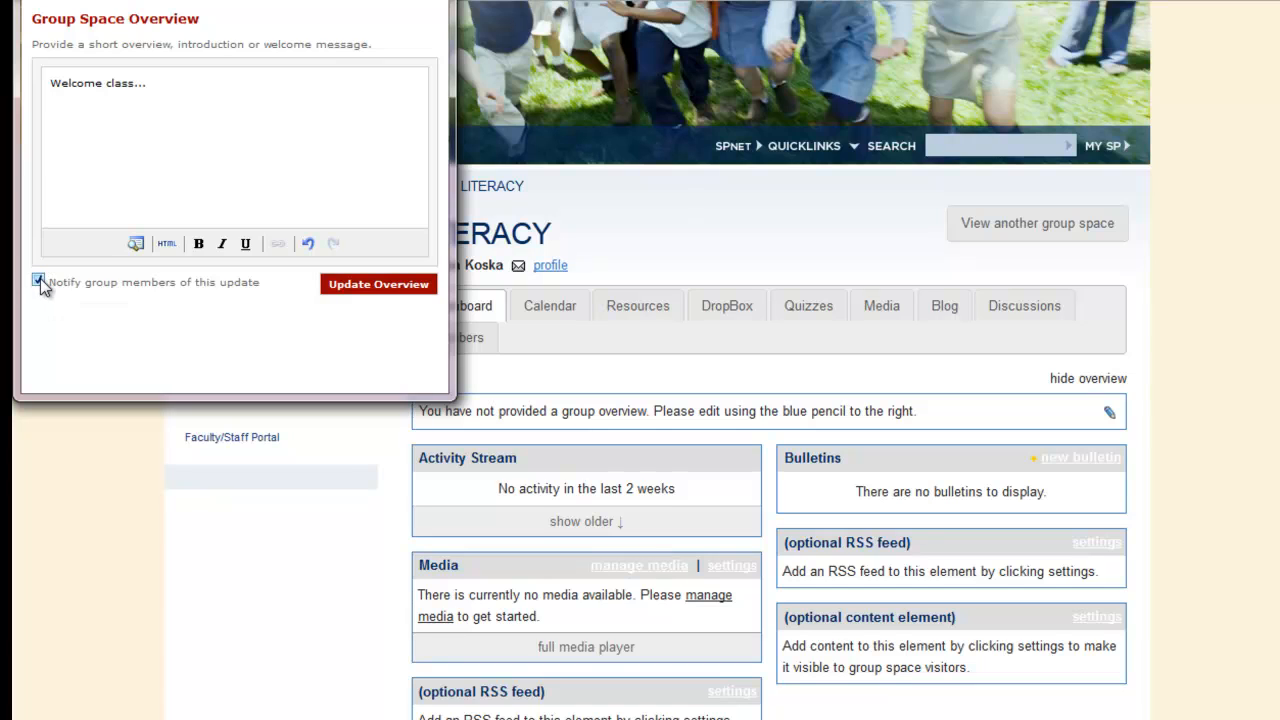
click(39, 282)
click(361, 287)
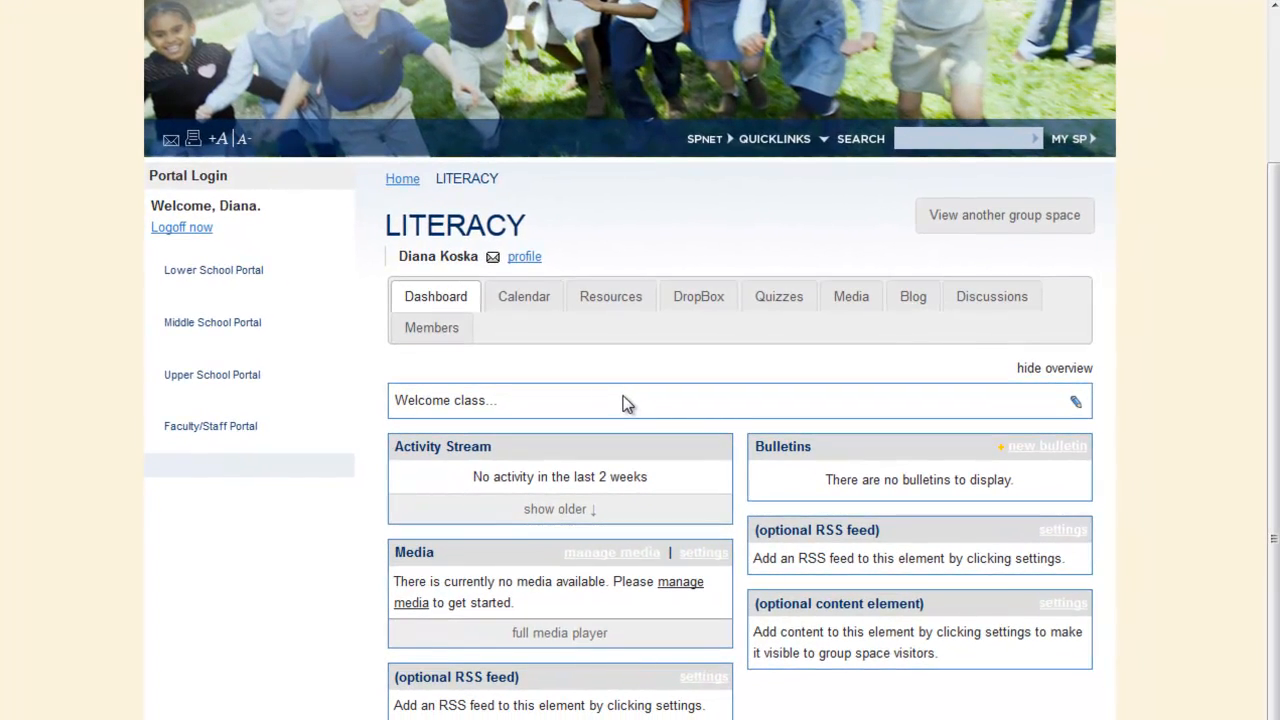
click(533, 300)
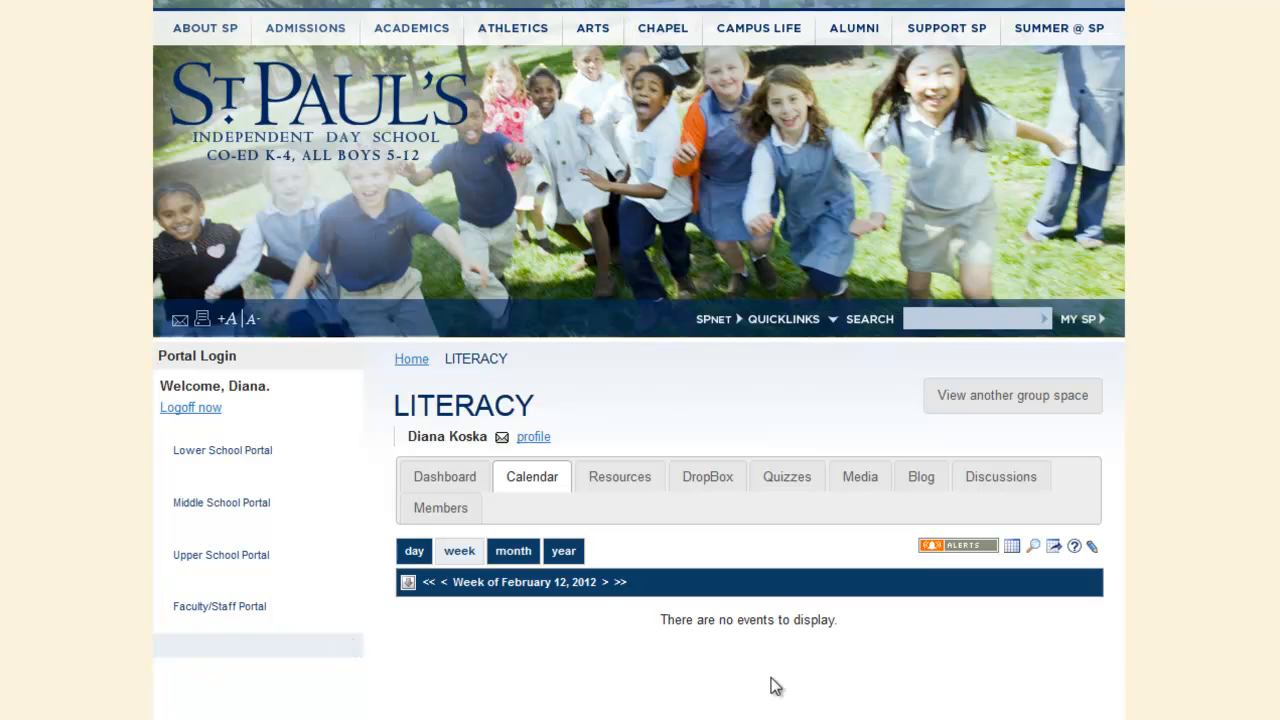
Open the LITERACY calendar's Events manager and start a new event.
click(1092, 547)
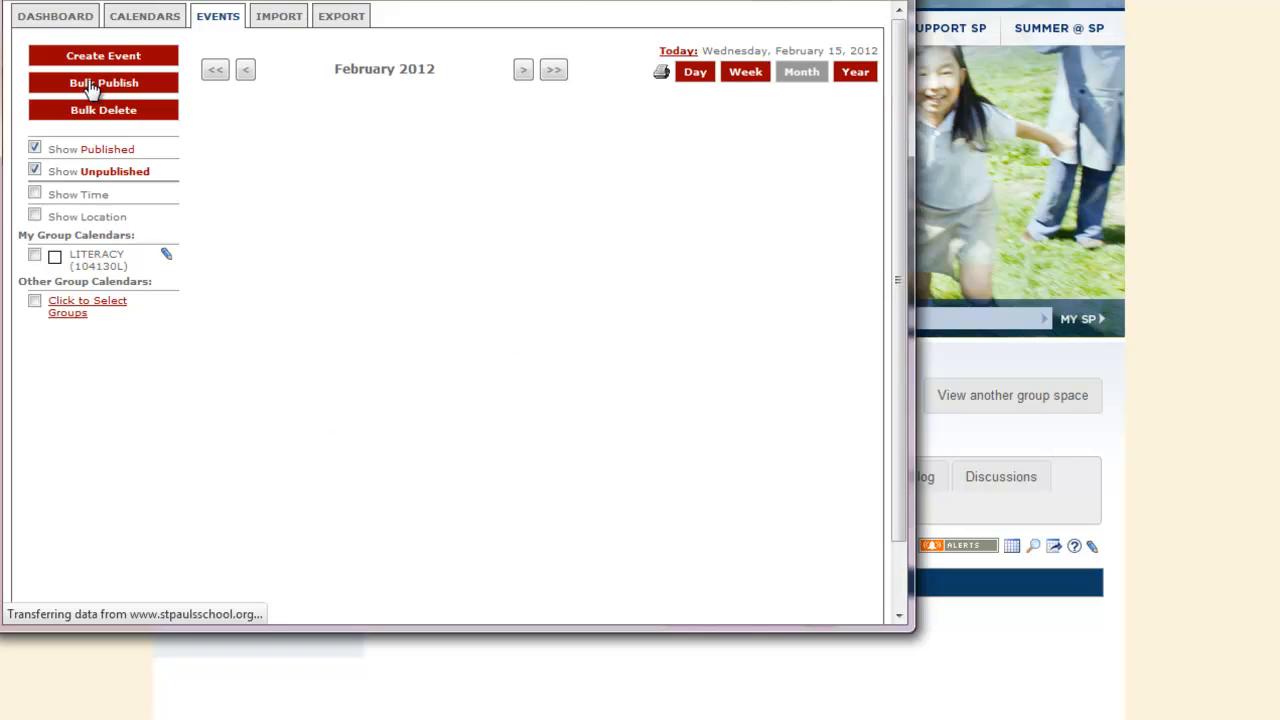
click(90, 310)
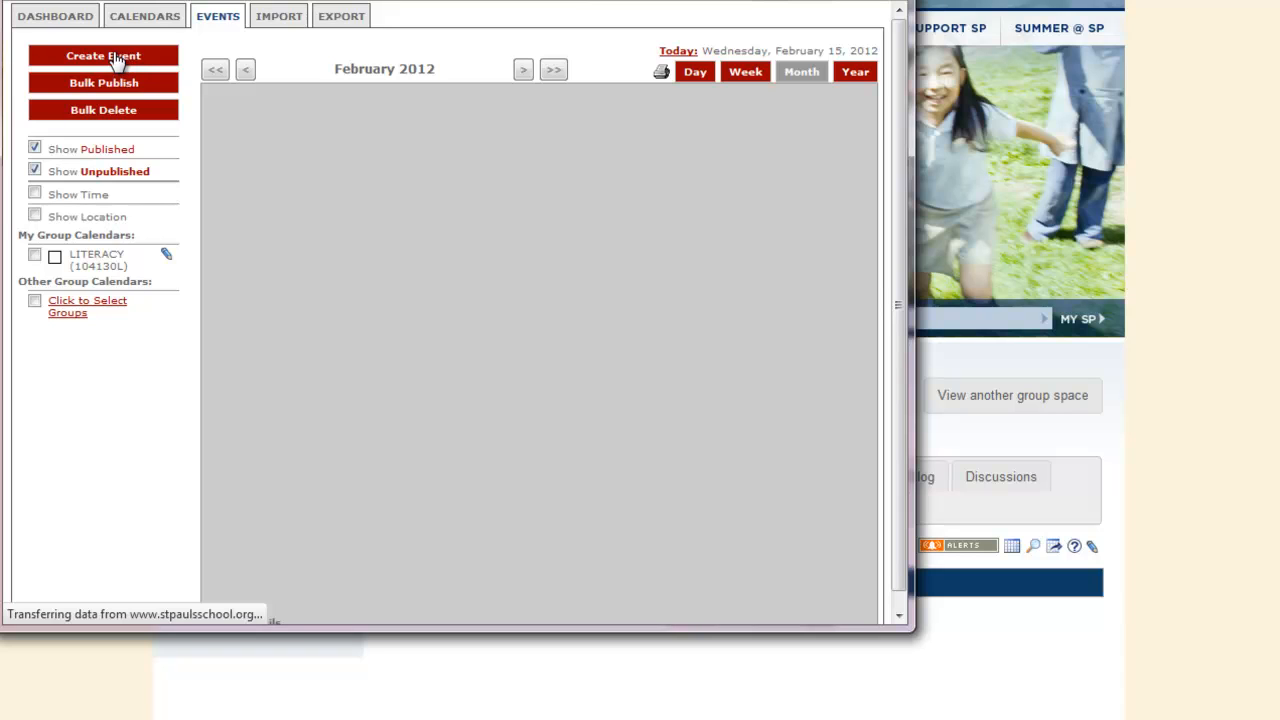
click(116, 58)
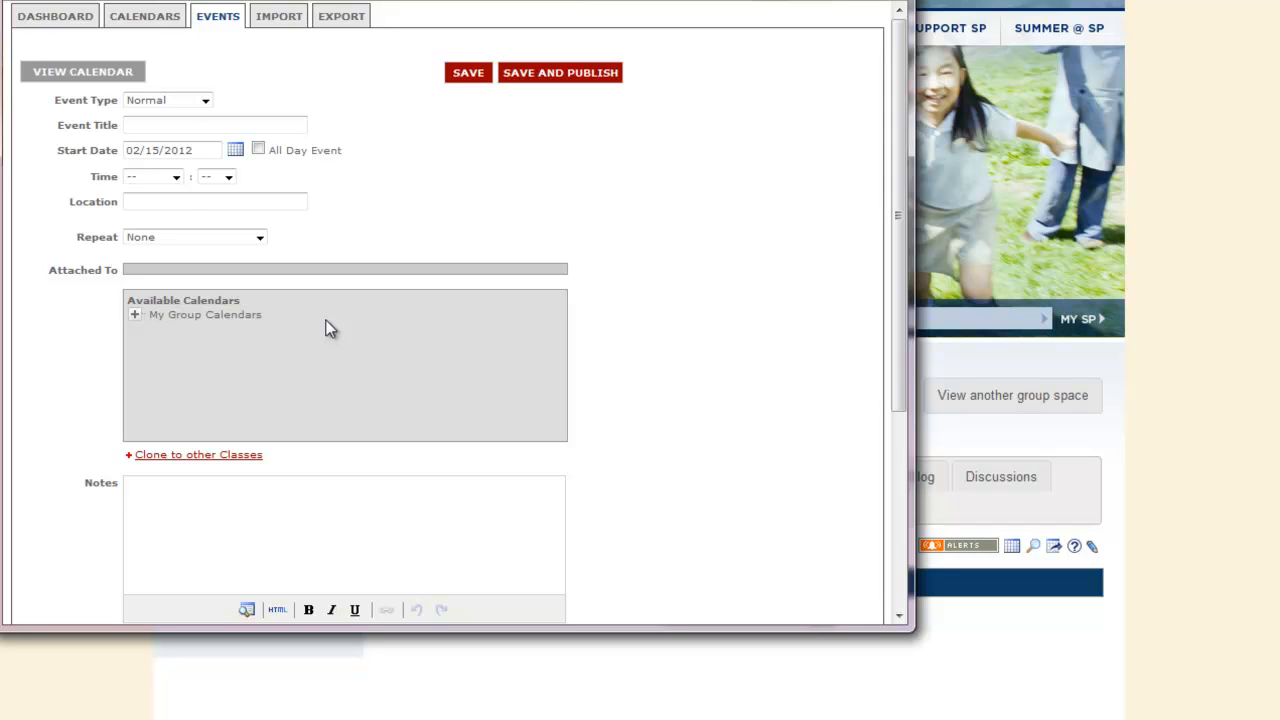
Make a Normal event titled Bake Sale with its start date checked, and start its notes.
click(205, 101)
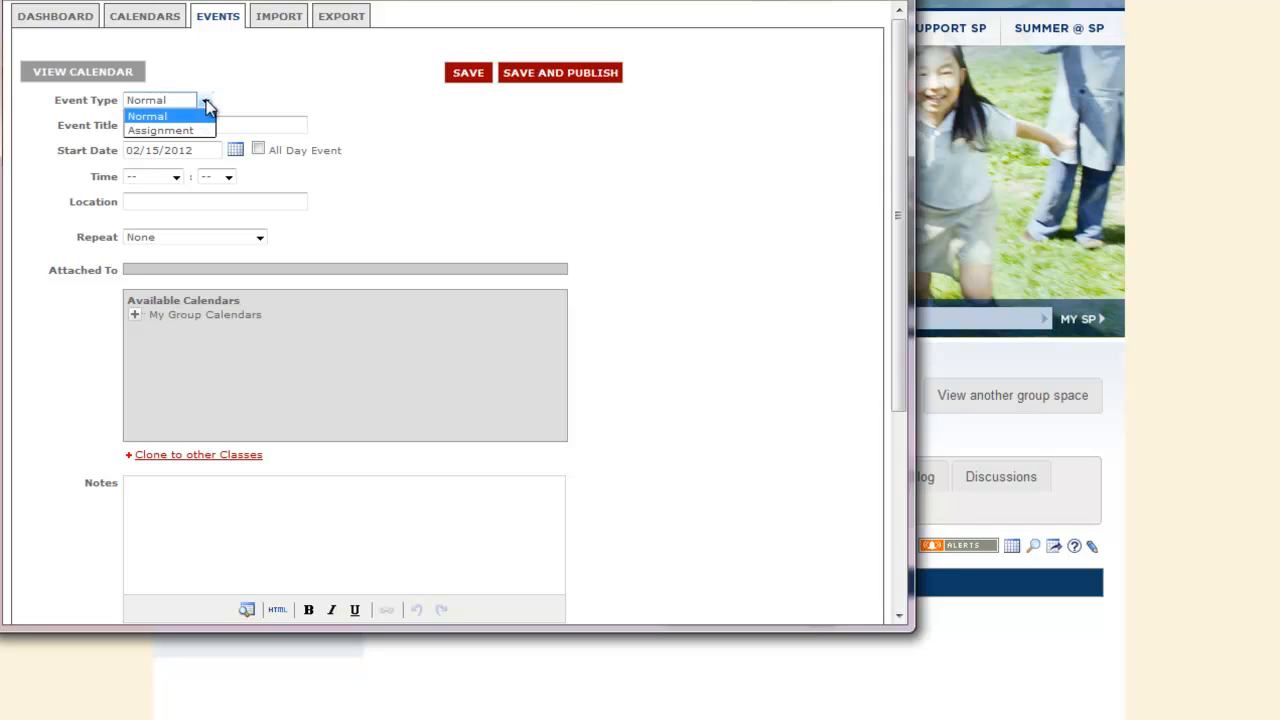
click(158, 116)
click(160, 127)
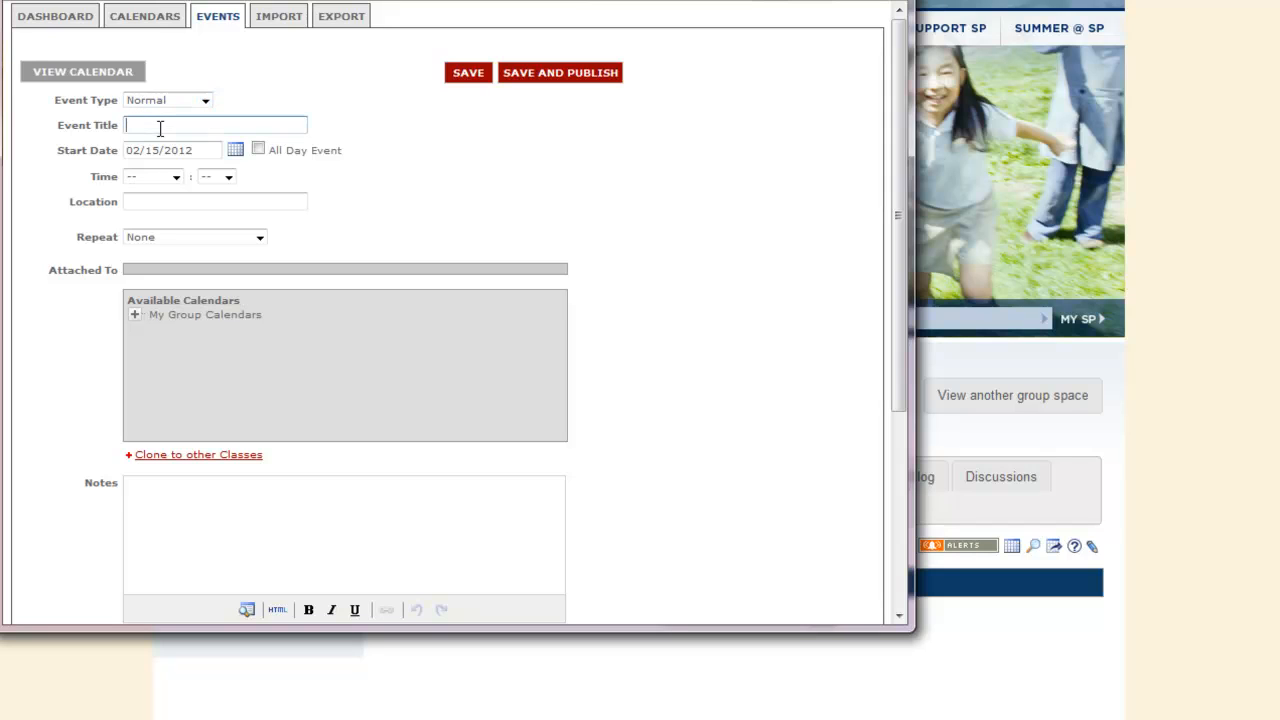
text(Bake Sale)
click(234, 150)
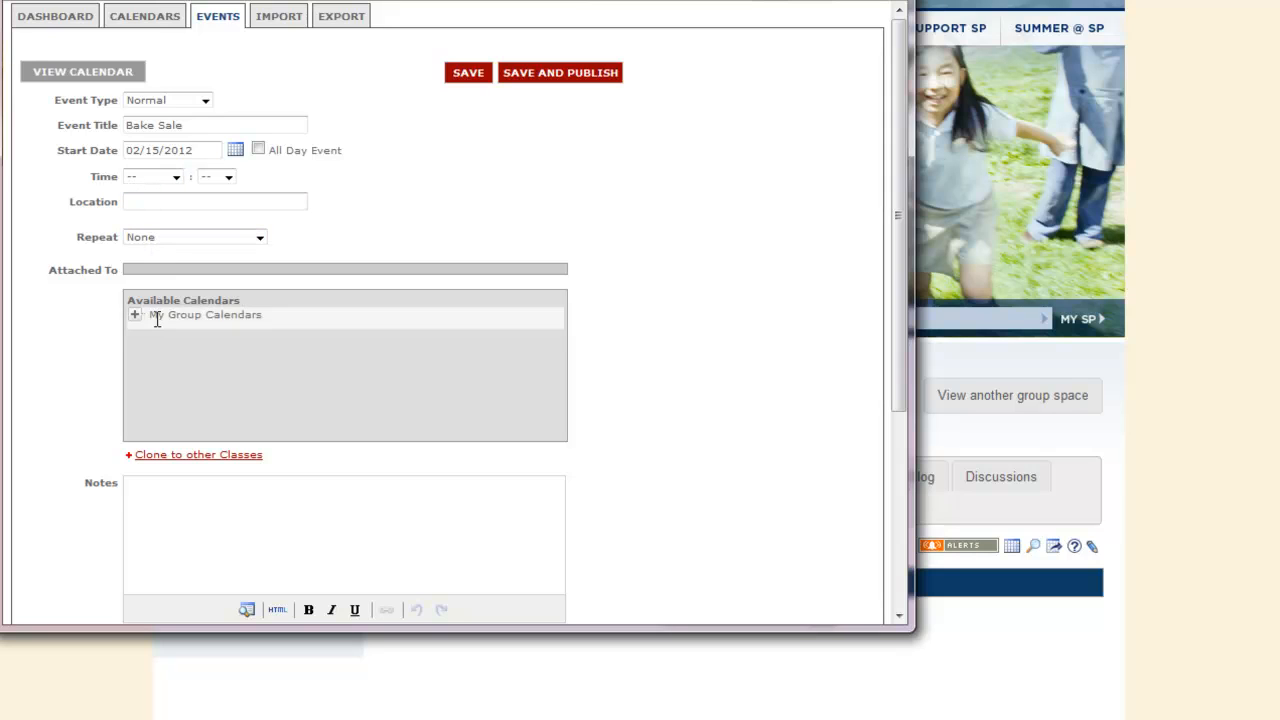
click(185, 525)
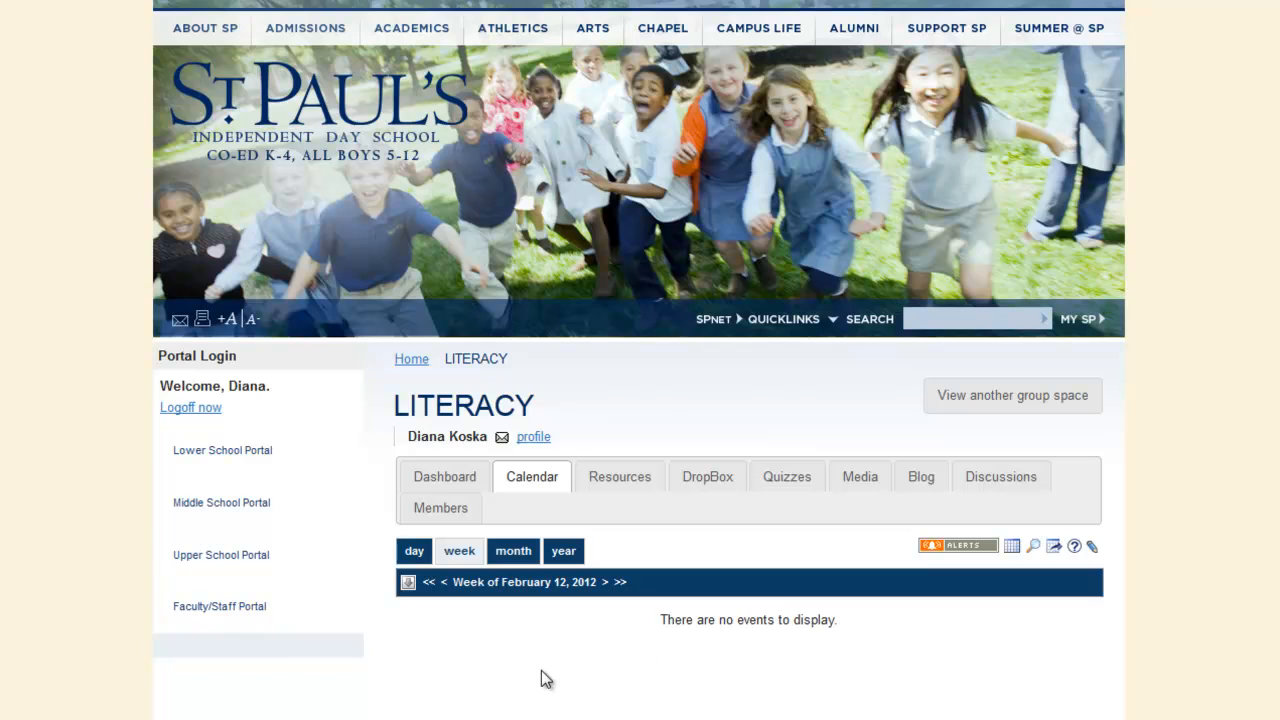
Define a new resource folder named Reading, shared with other groups and set as dynamic.
click(622, 480)
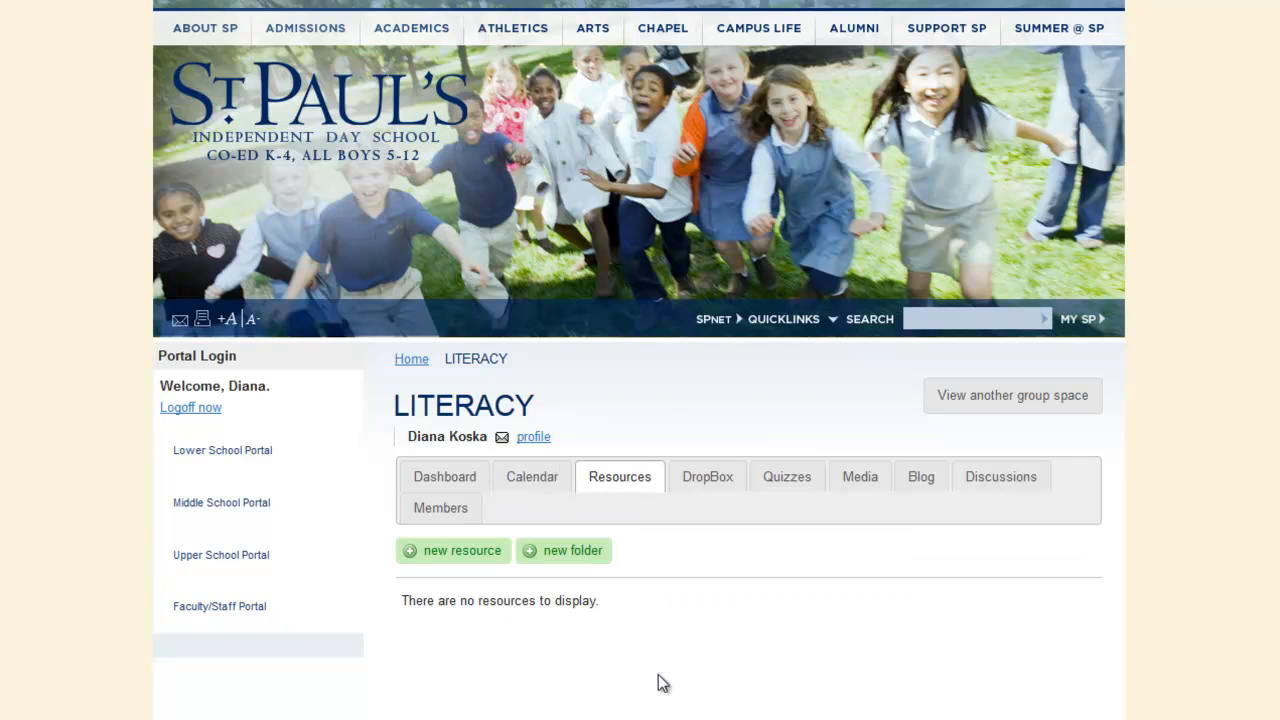
click(565, 550)
drag(283, 3, 888, 266)
click(765, 434)
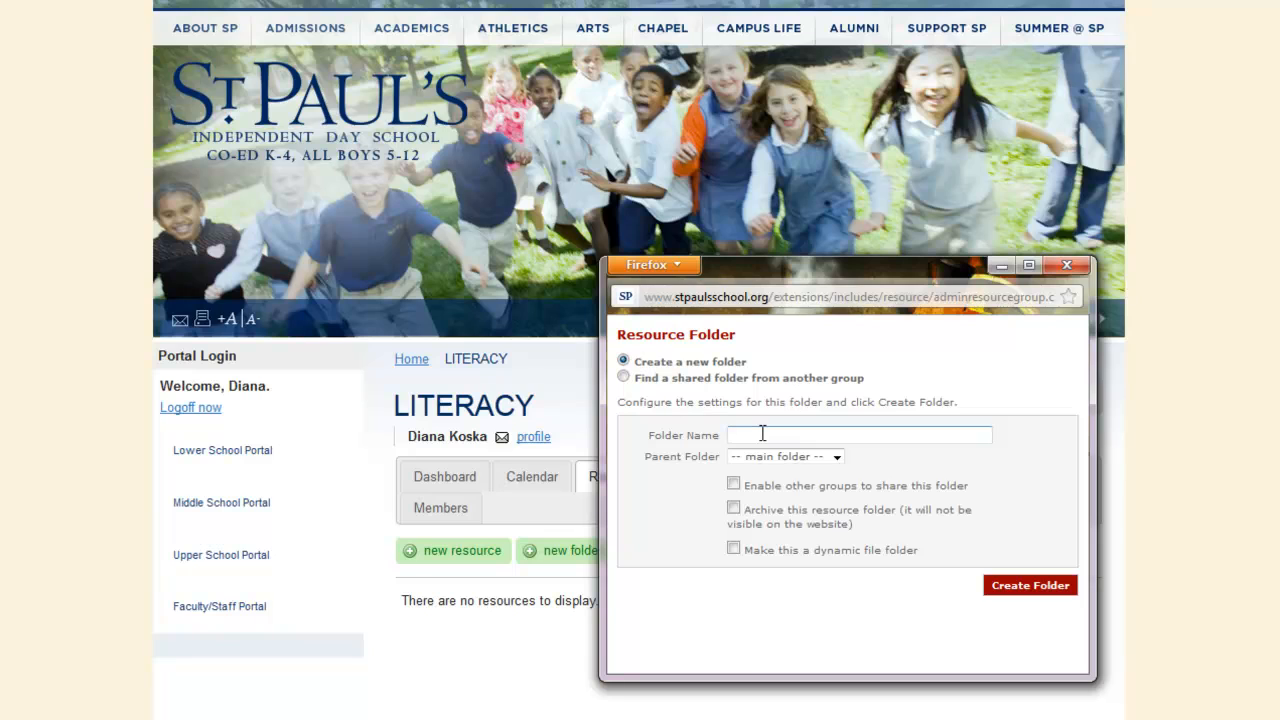
text(Readinm)
key(BackSpace)
text(g)
click(734, 485)
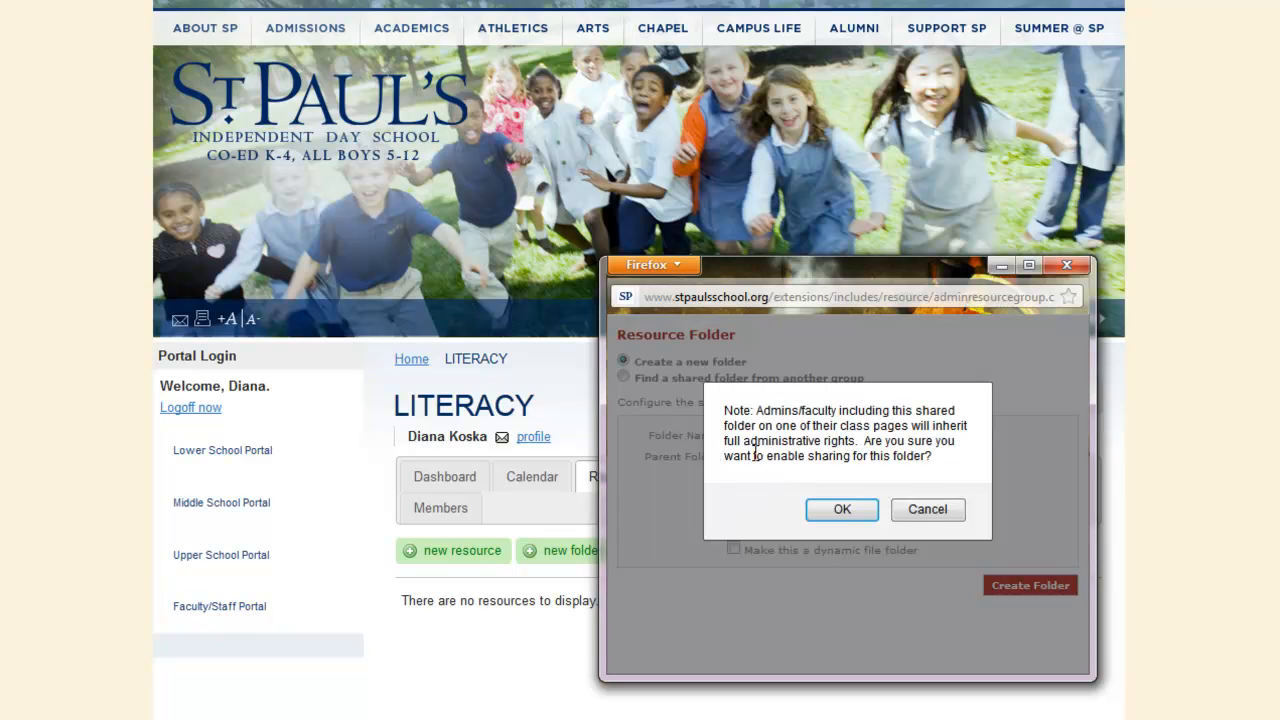
click(830, 511)
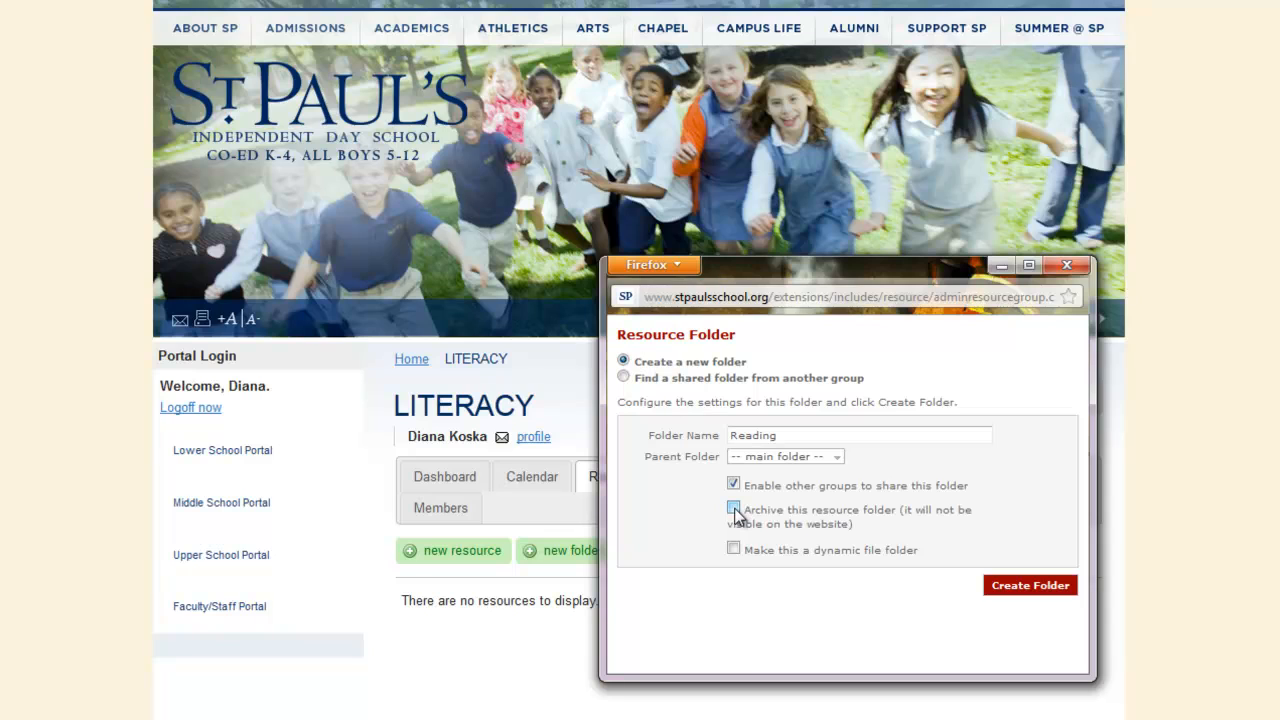
click(733, 549)
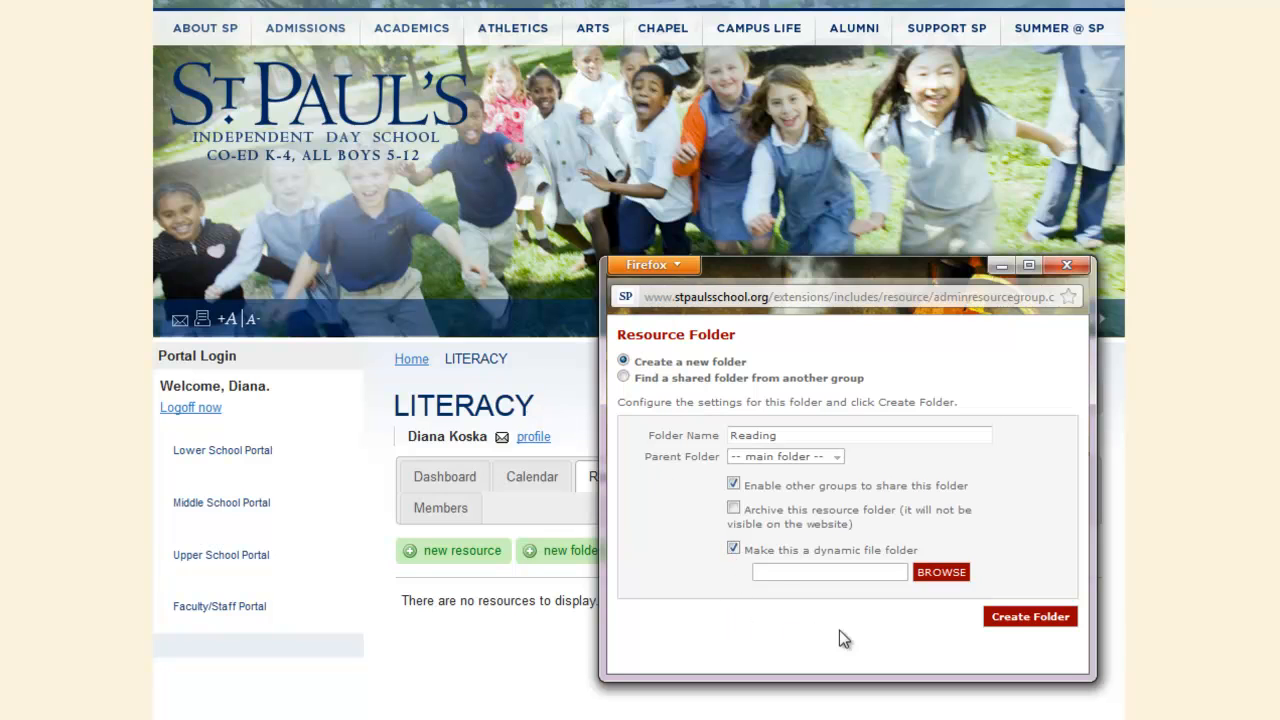
Link the Reading folder to the personal files folder and create it.
click(941, 573)
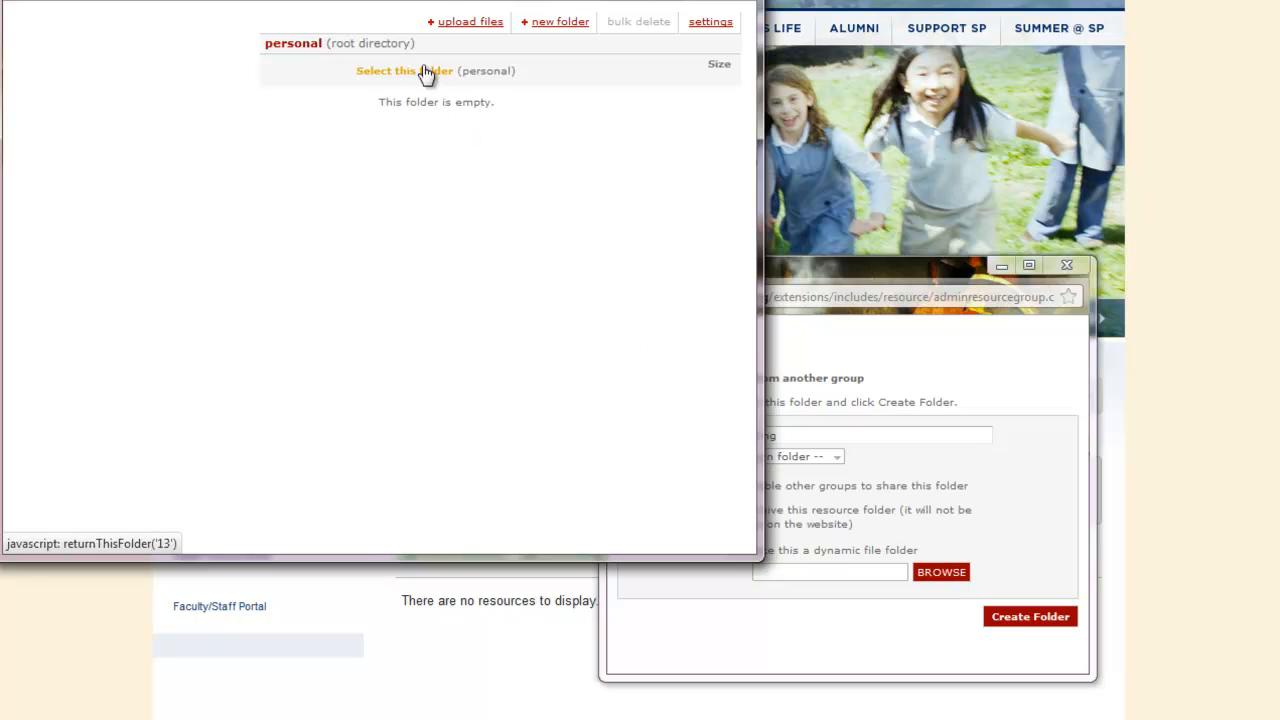
drag(403, 0, 411, 60)
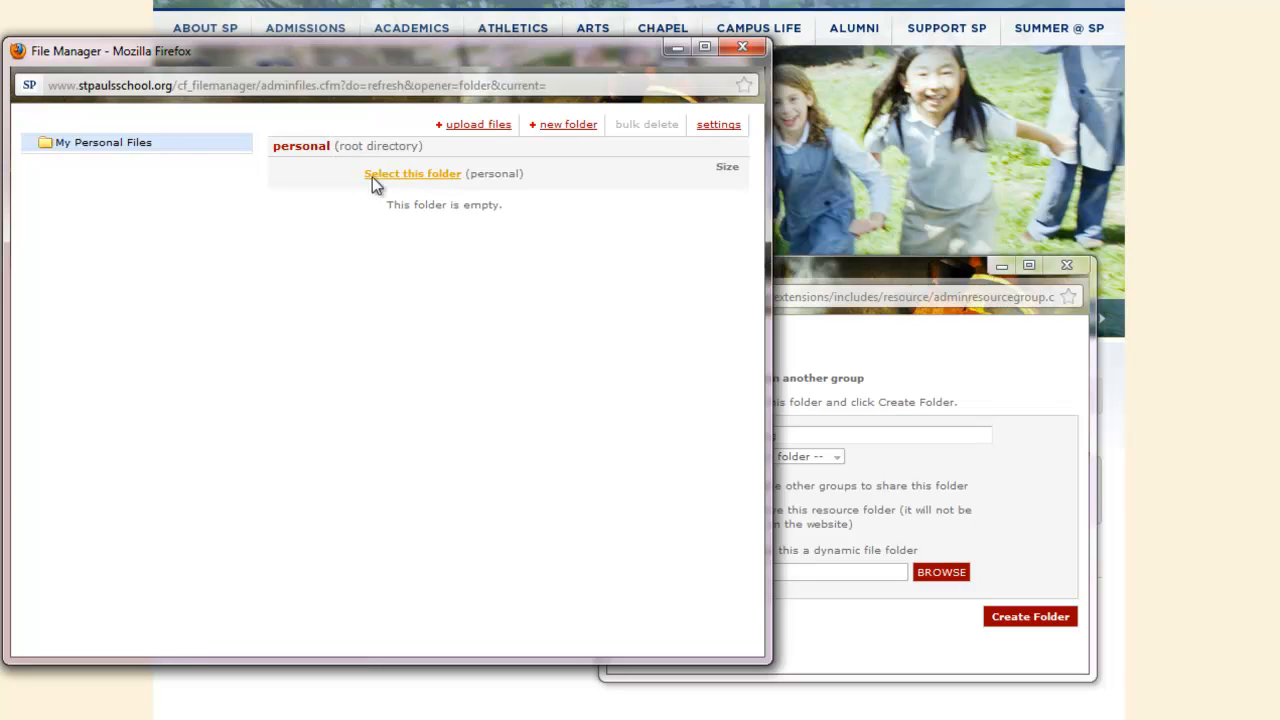
click(411, 178)
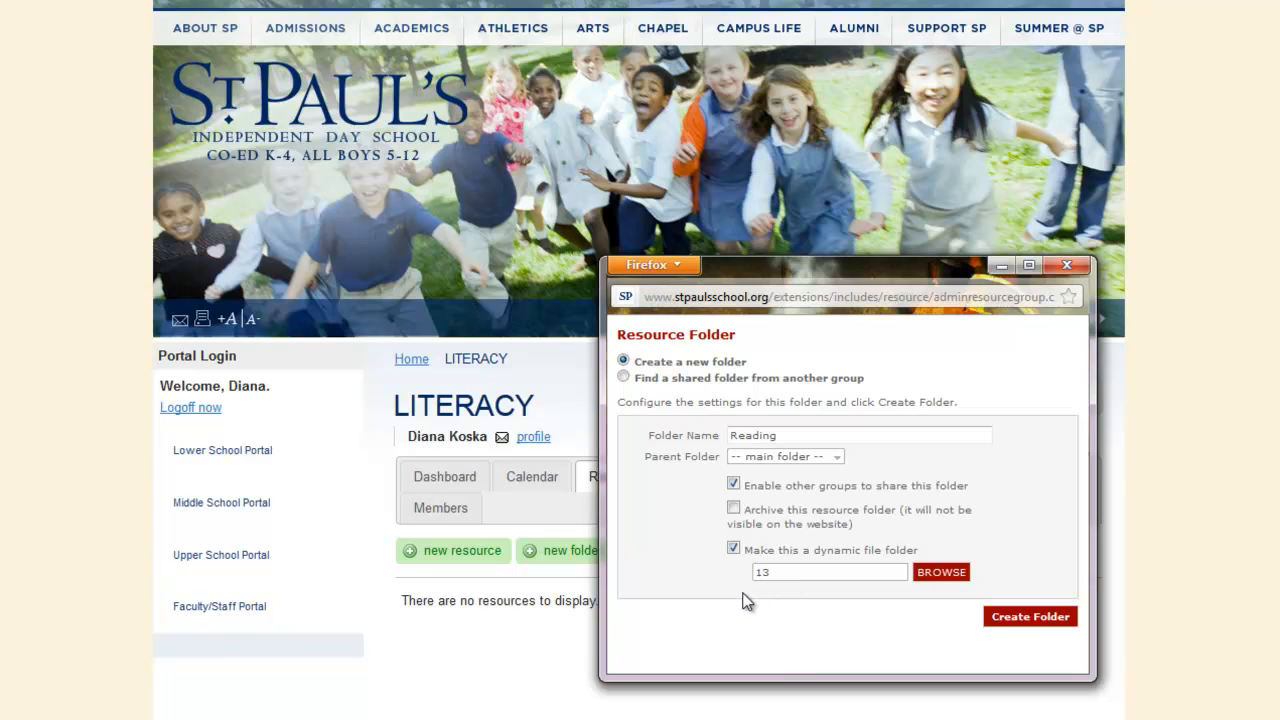
click(1040, 619)
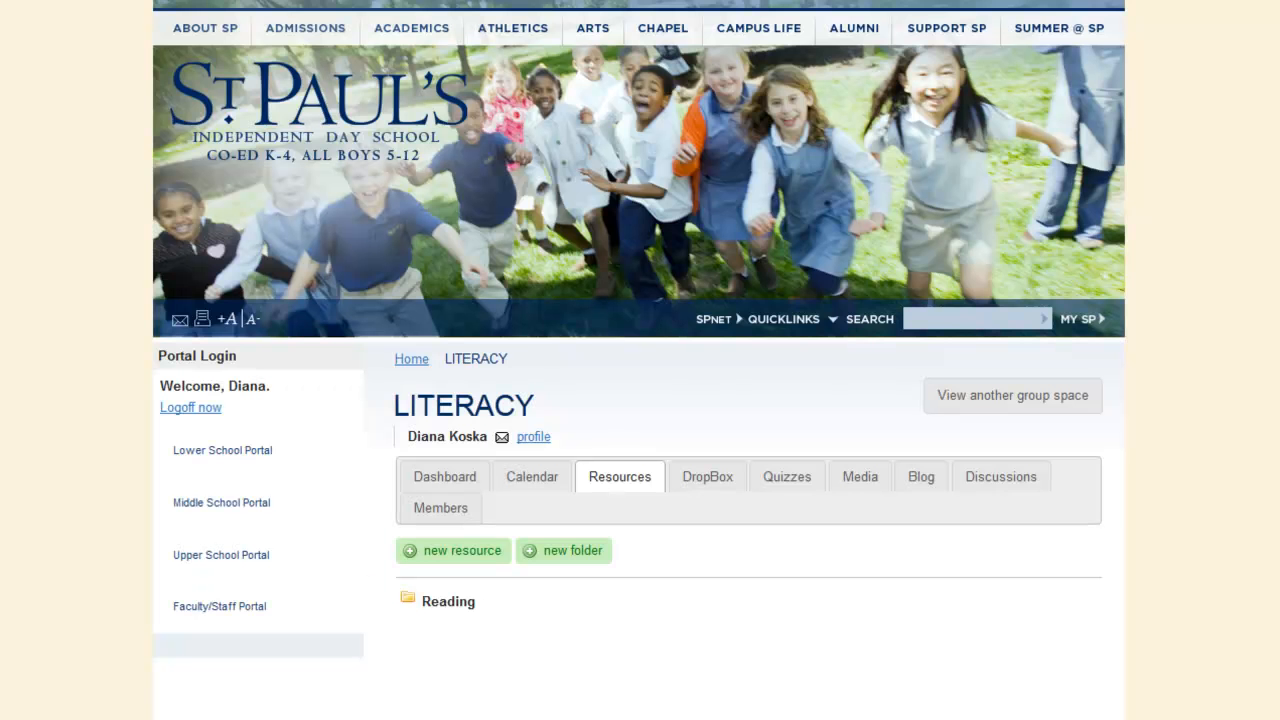
Start a new resource placed in the Reading folder.
mouse_move(444, 612)
mouse_move(513, 610)
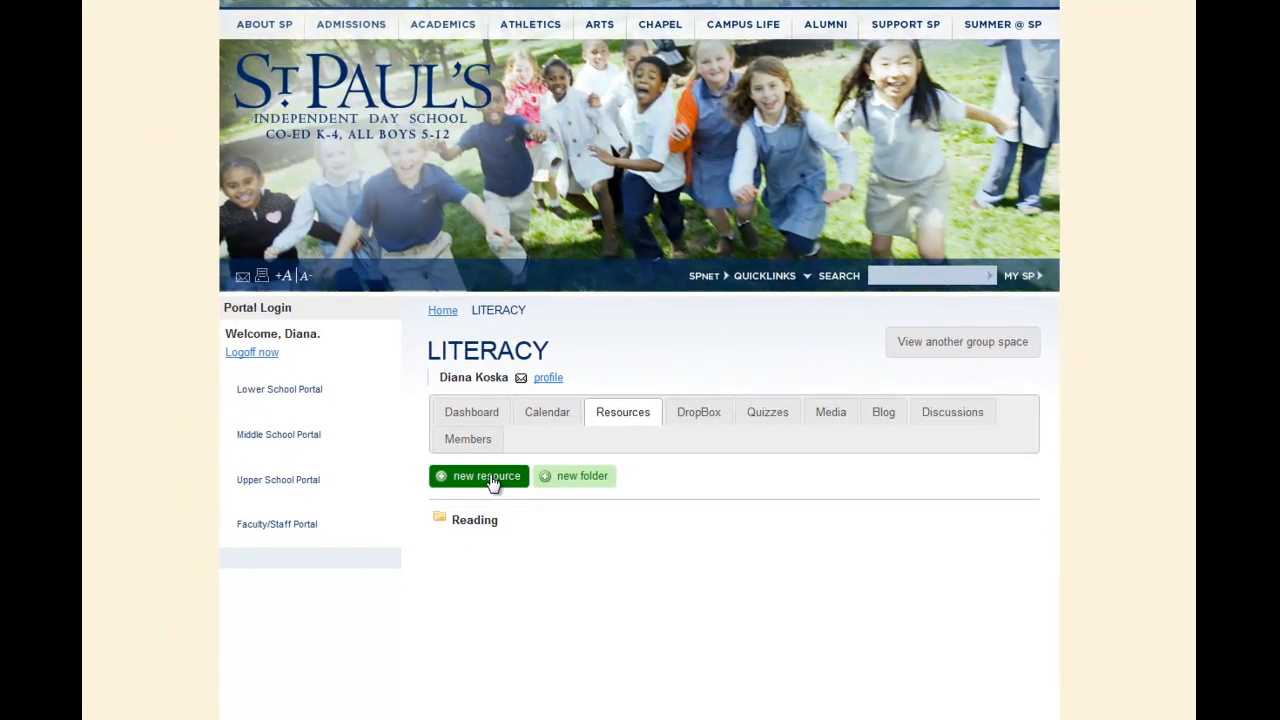
click(490, 477)
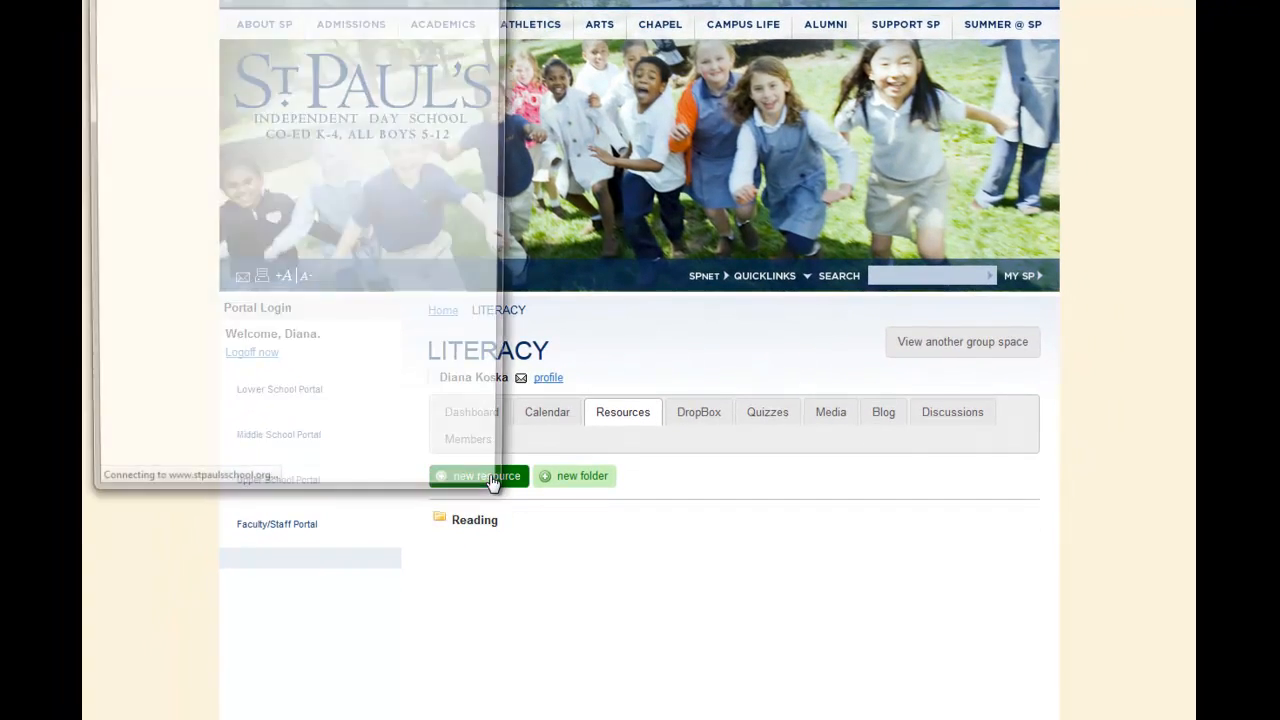
drag(294, 2, 883, 118)
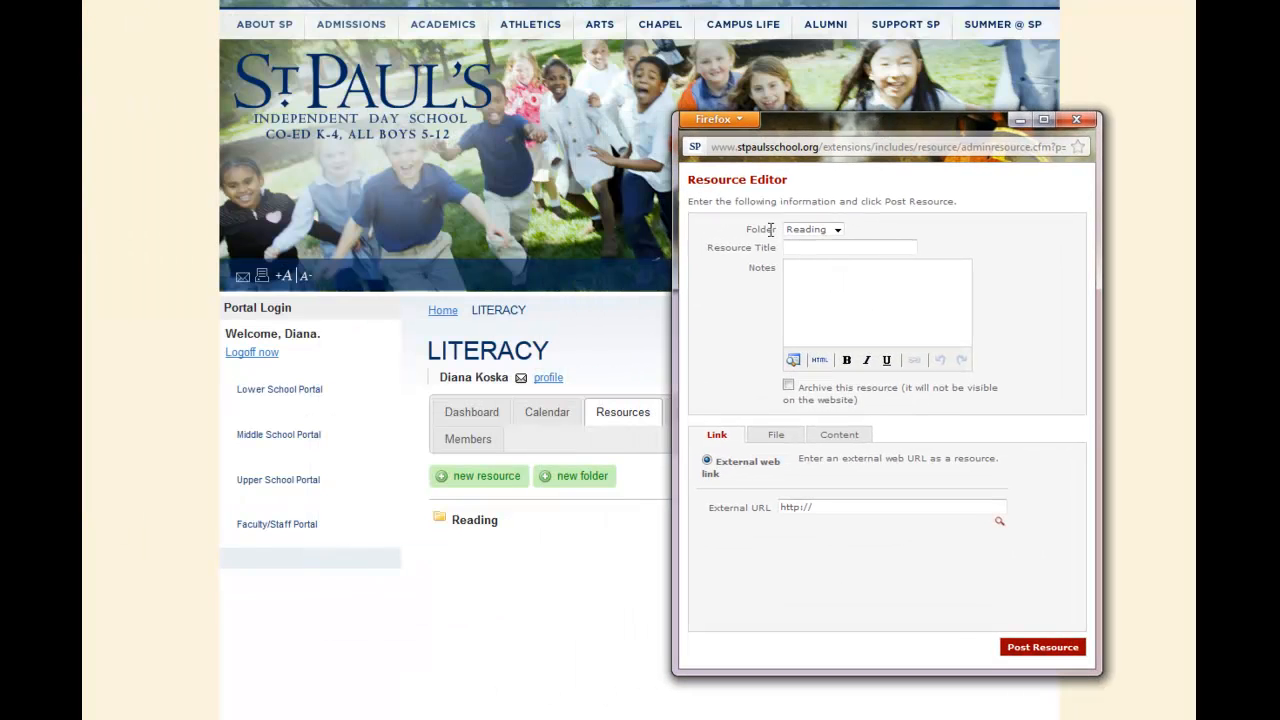
click(837, 230)
click(815, 241)
click(812, 248)
text(Books)
click(823, 284)
text(List of books)
click(828, 507)
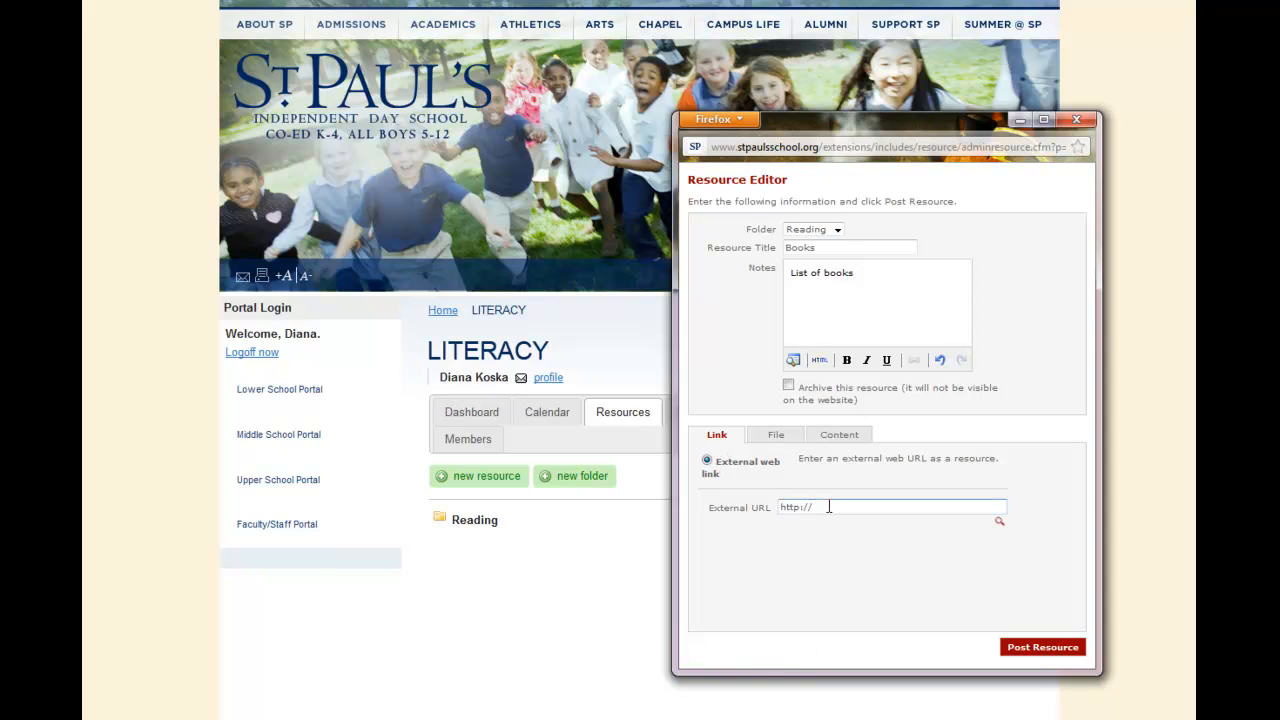
text(www.books.com)
click(1040, 648)
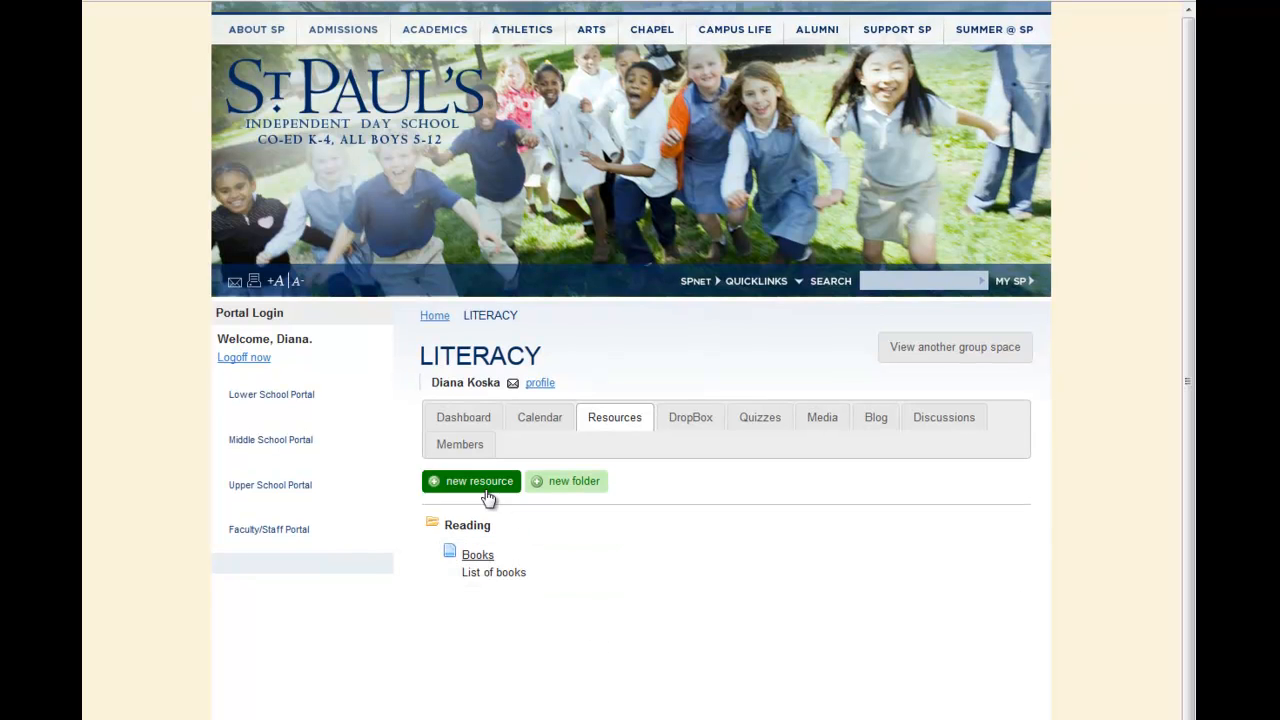
Attach the Skills and Curriculum 2.0 document from Tech Integration as a new Reading file resource.
click(514, 526)
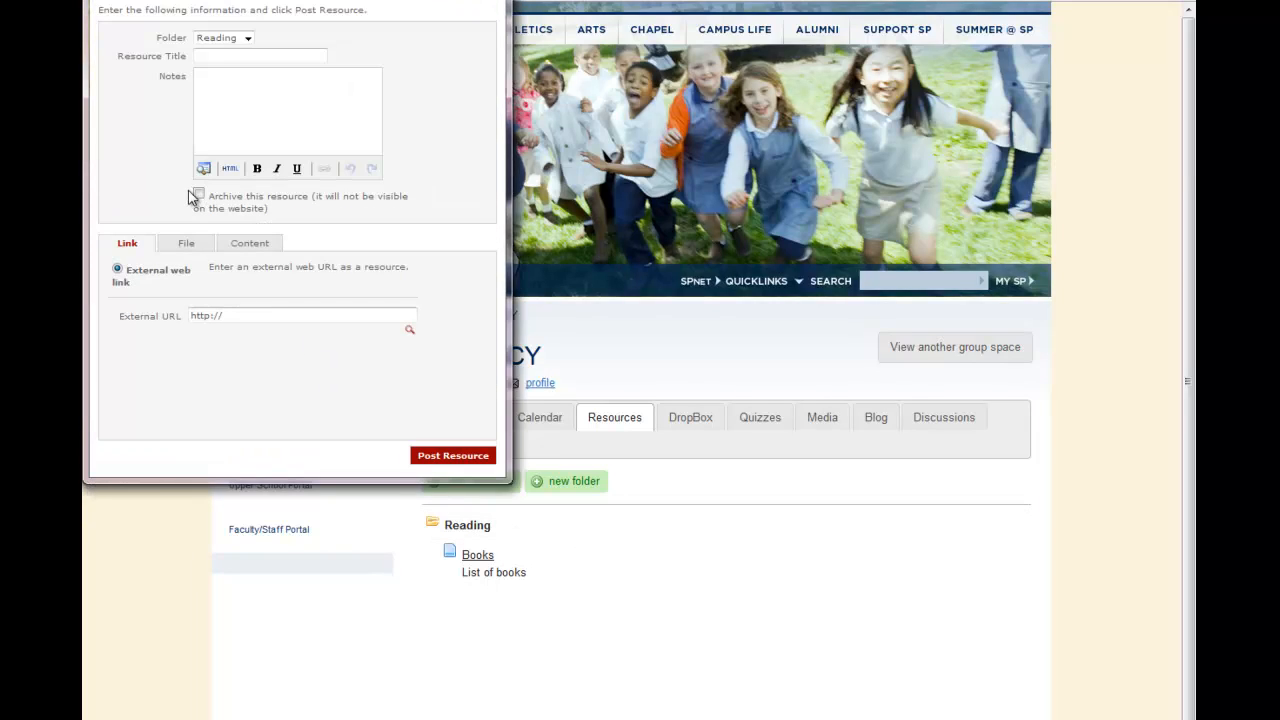
click(187, 245)
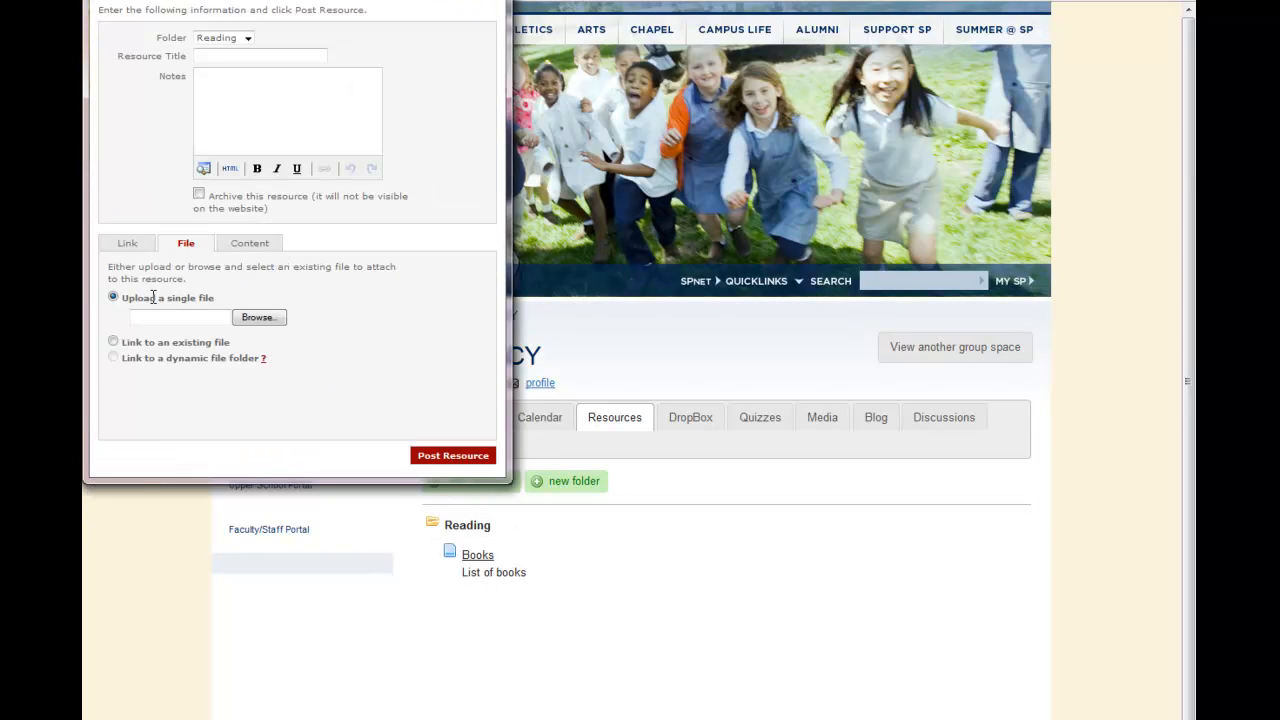
click(259, 320)
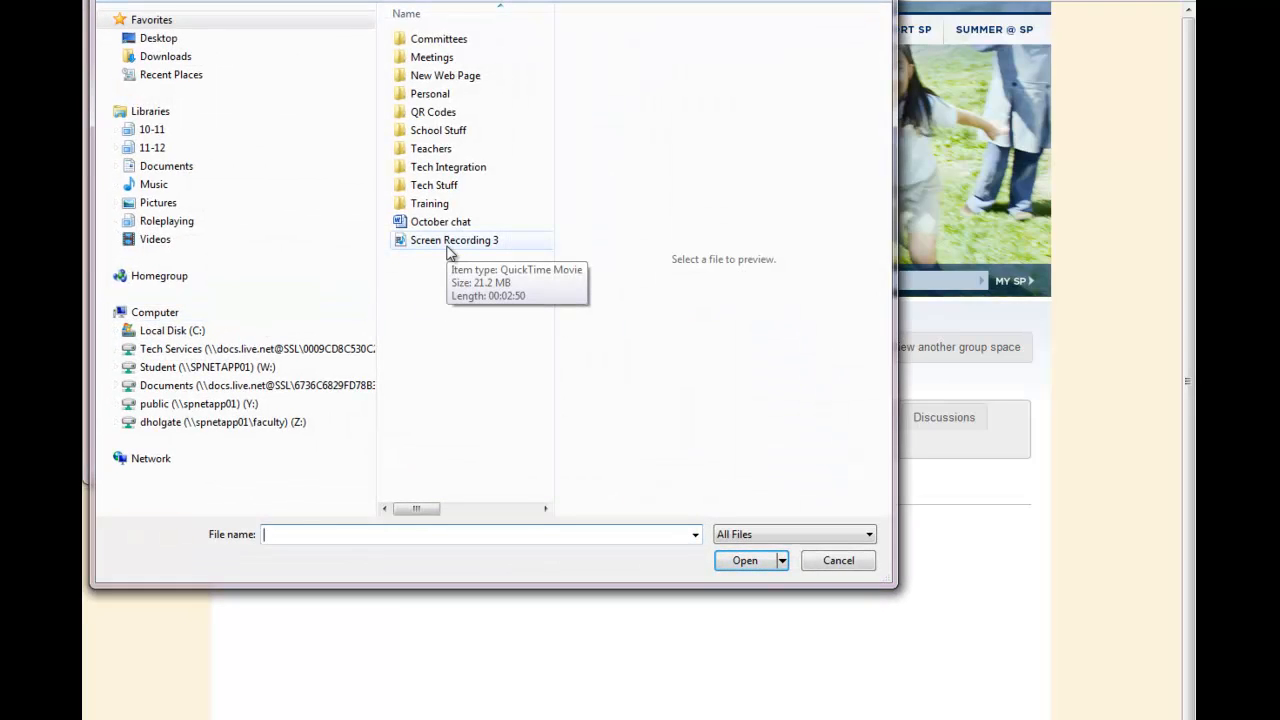
click(449, 246)
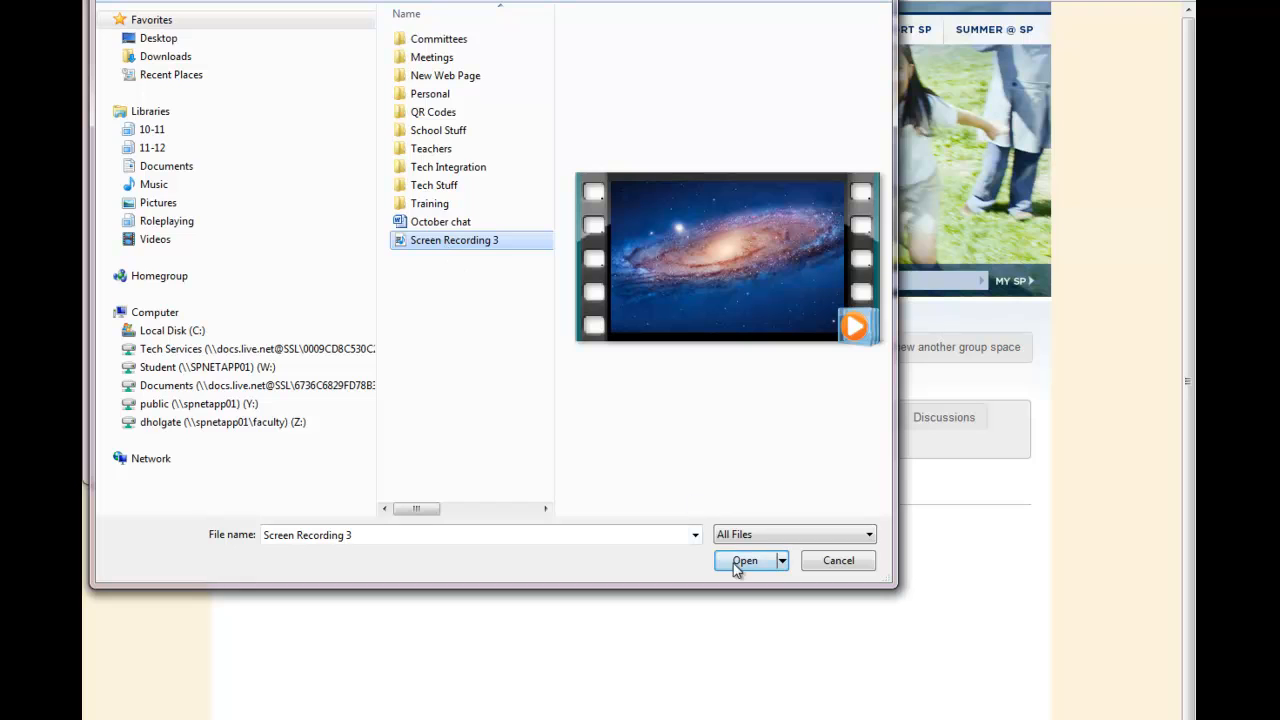
double_click(440, 168)
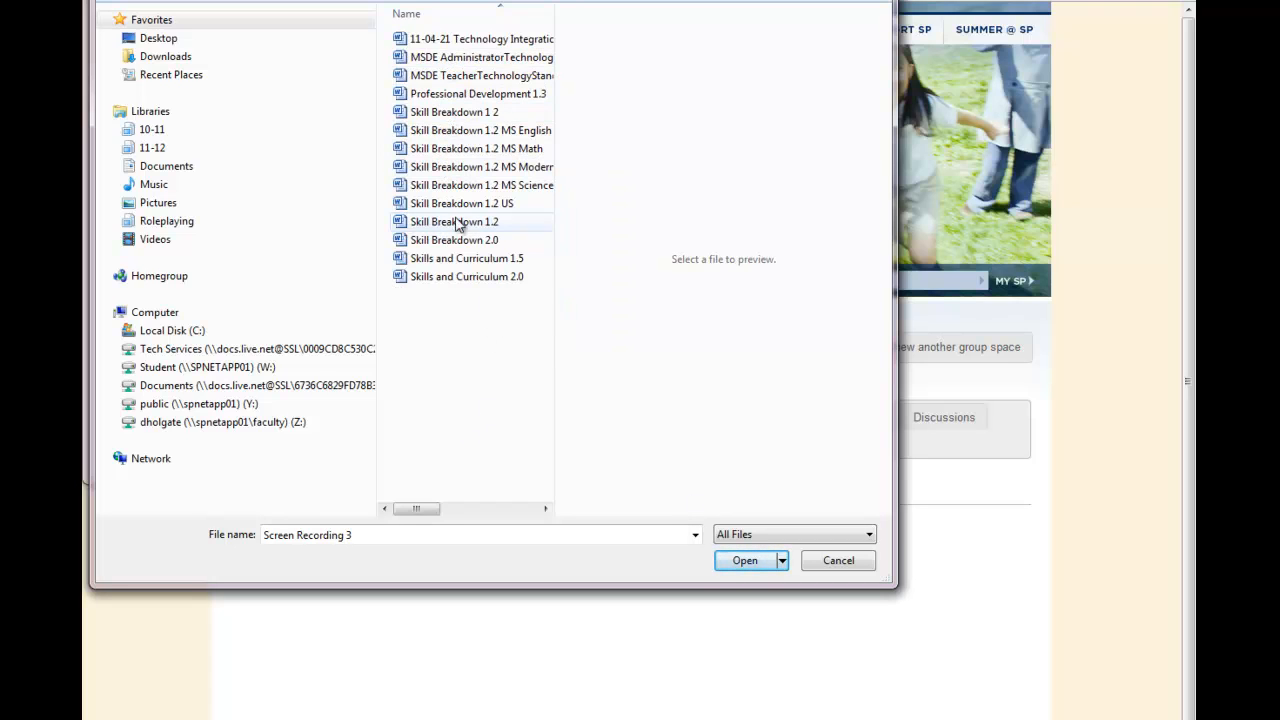
click(452, 278)
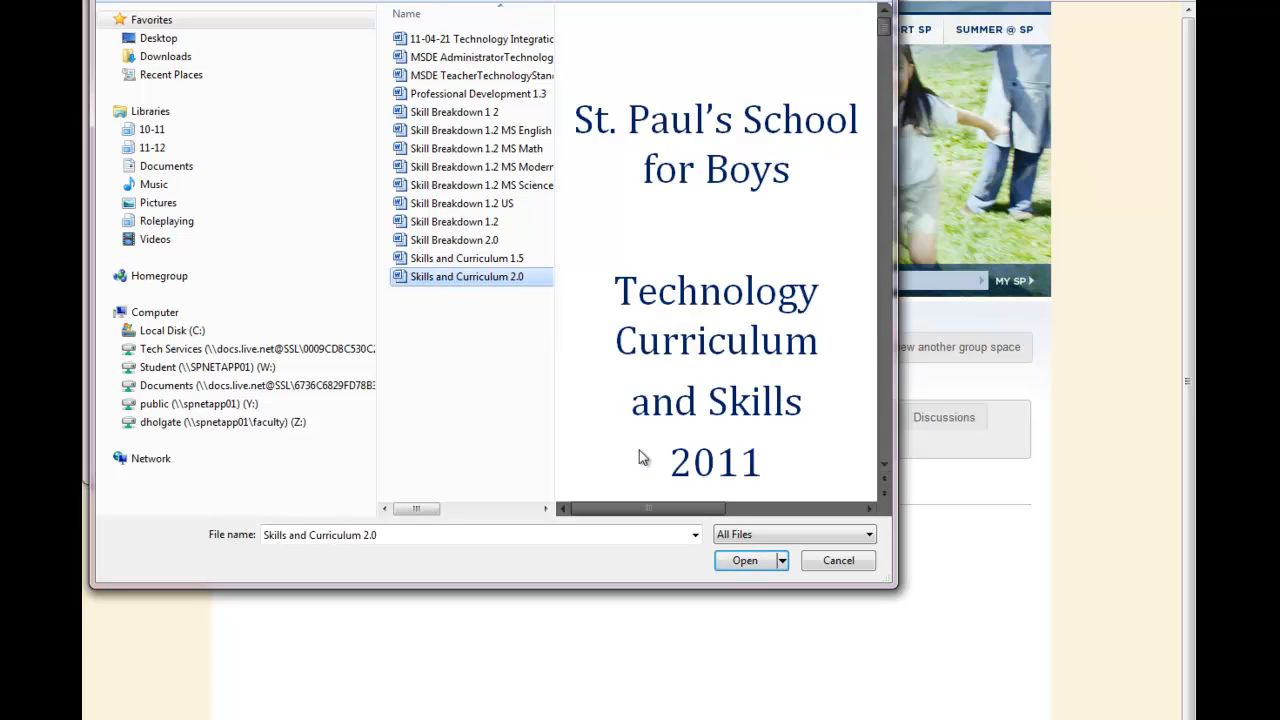
click(752, 561)
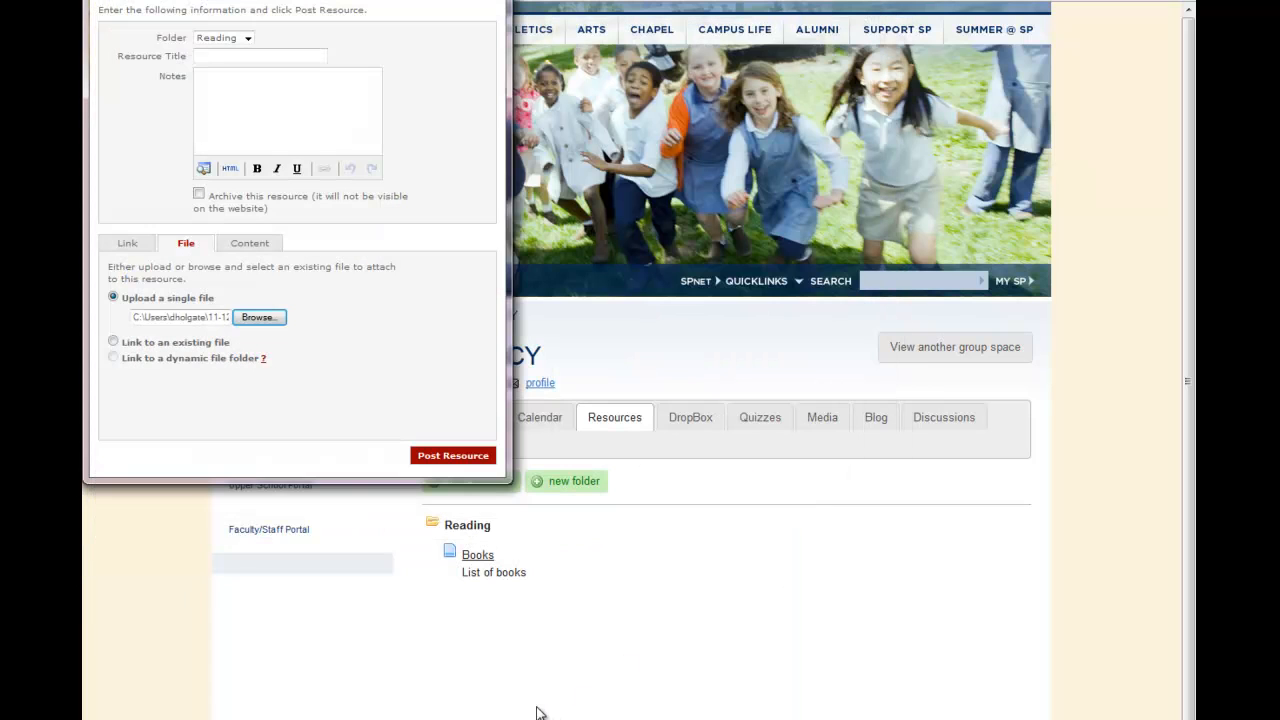
Give the file resource the title 'Resource' and post it.
click(447, 456)
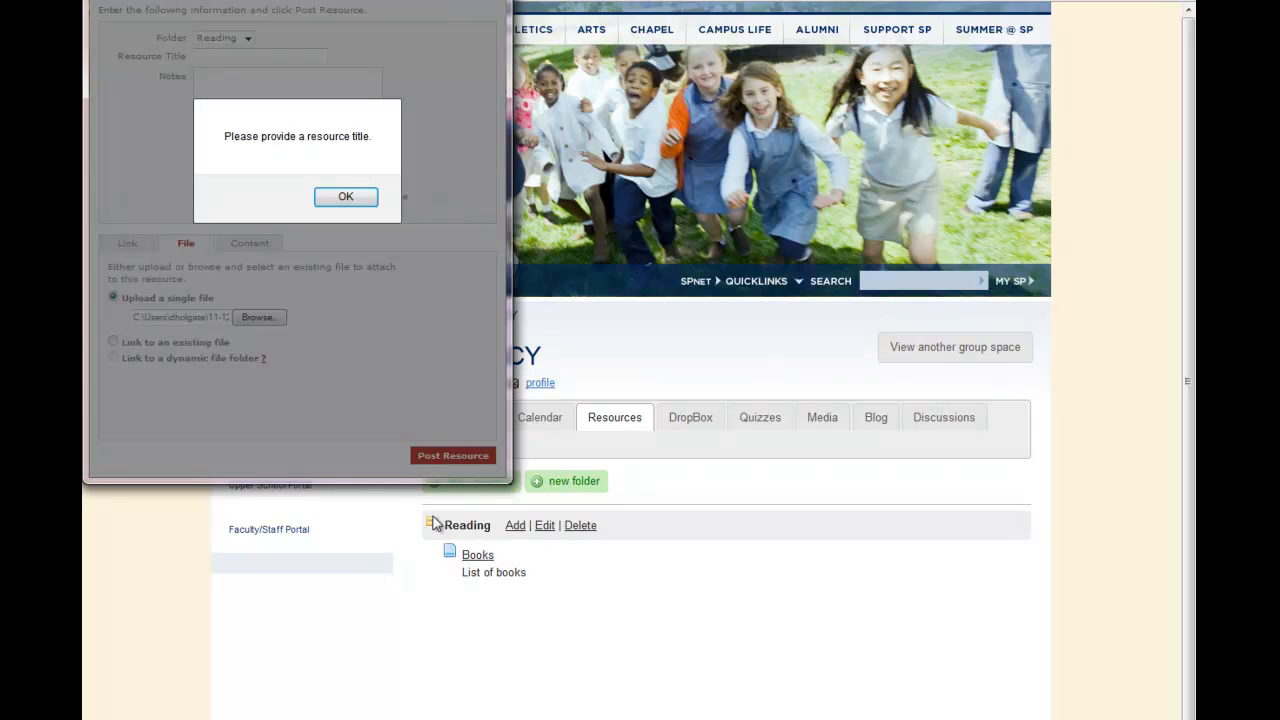
click(344, 198)
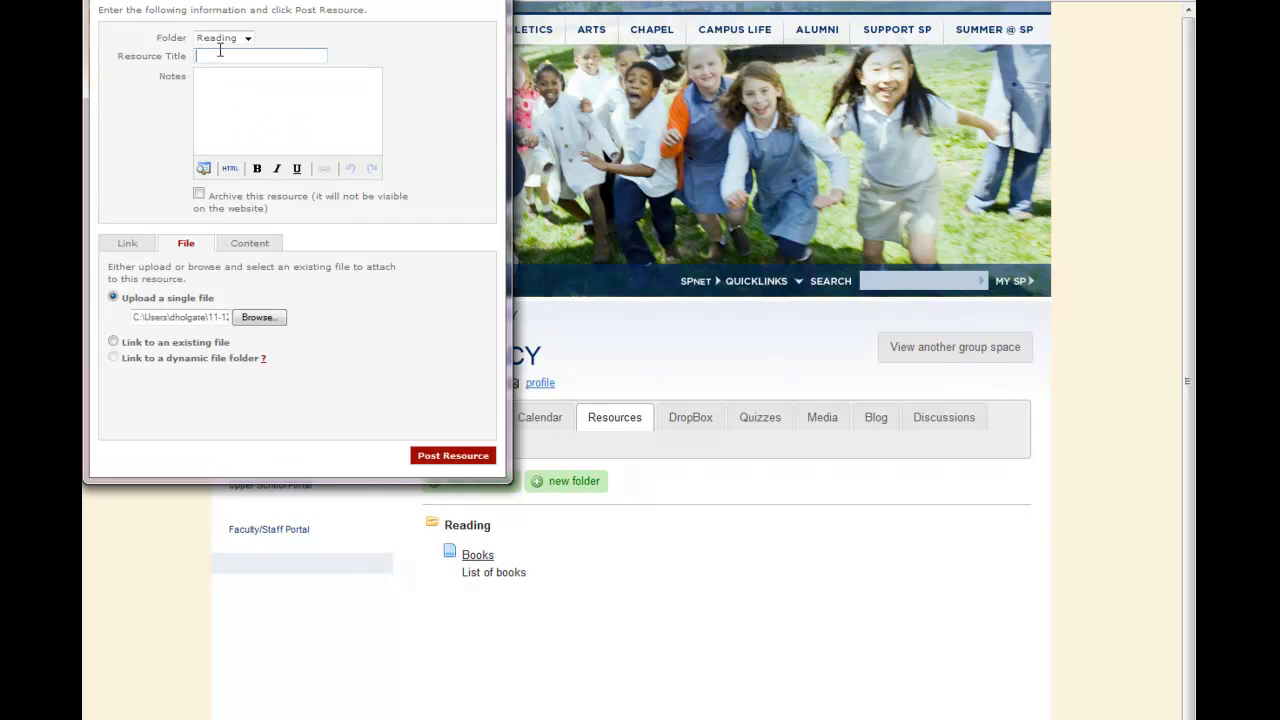
text(Resource)
click(442, 458)
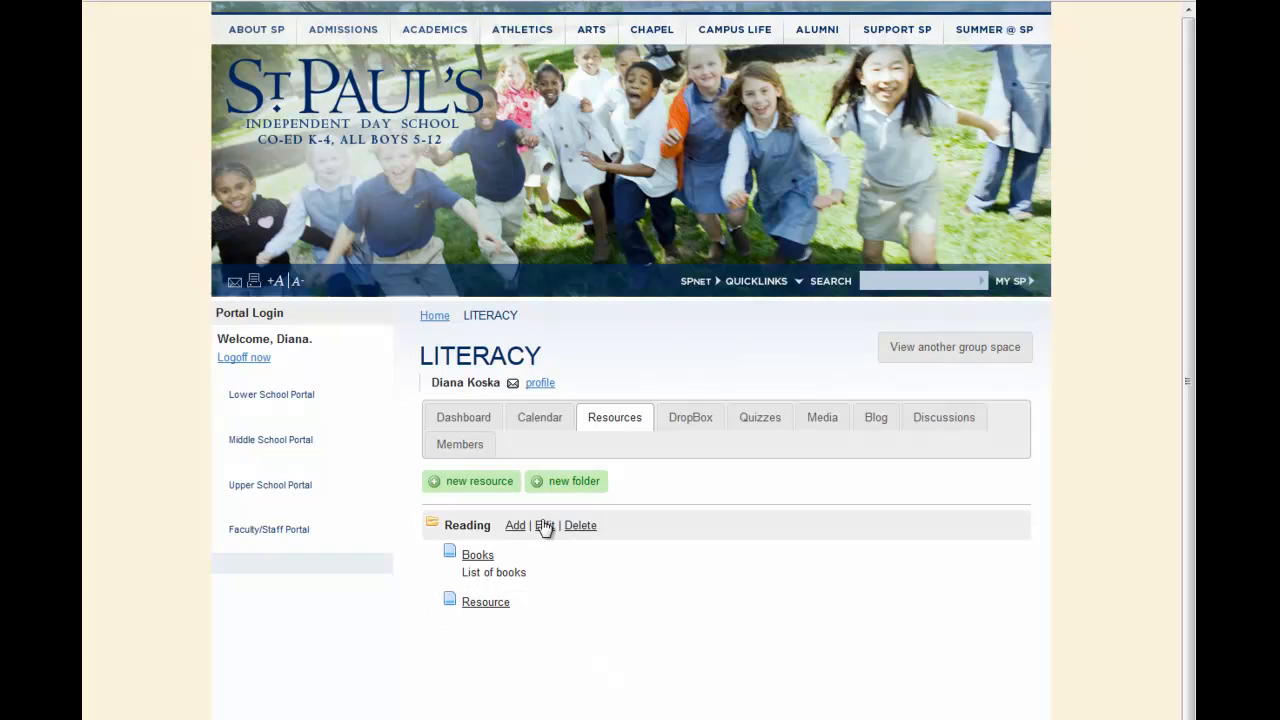
Start adding another resource to the Reading folder and switch to the File attachment option.
click(520, 526)
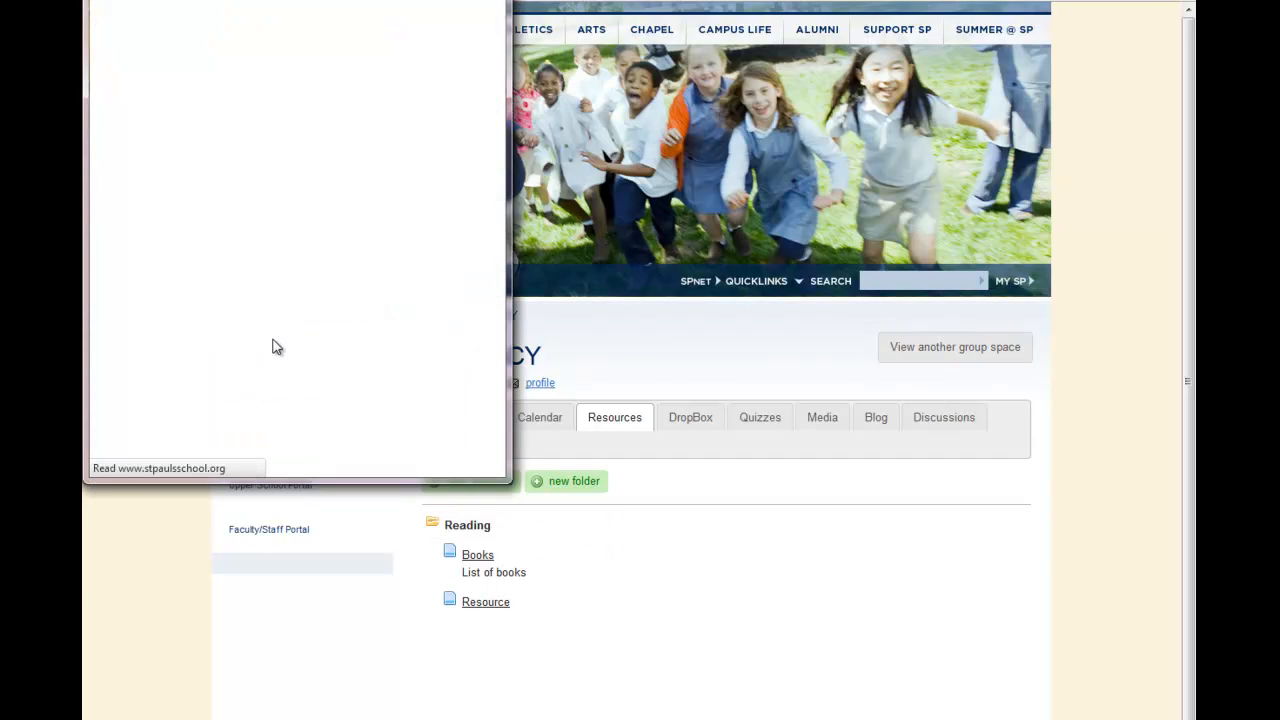
click(186, 245)
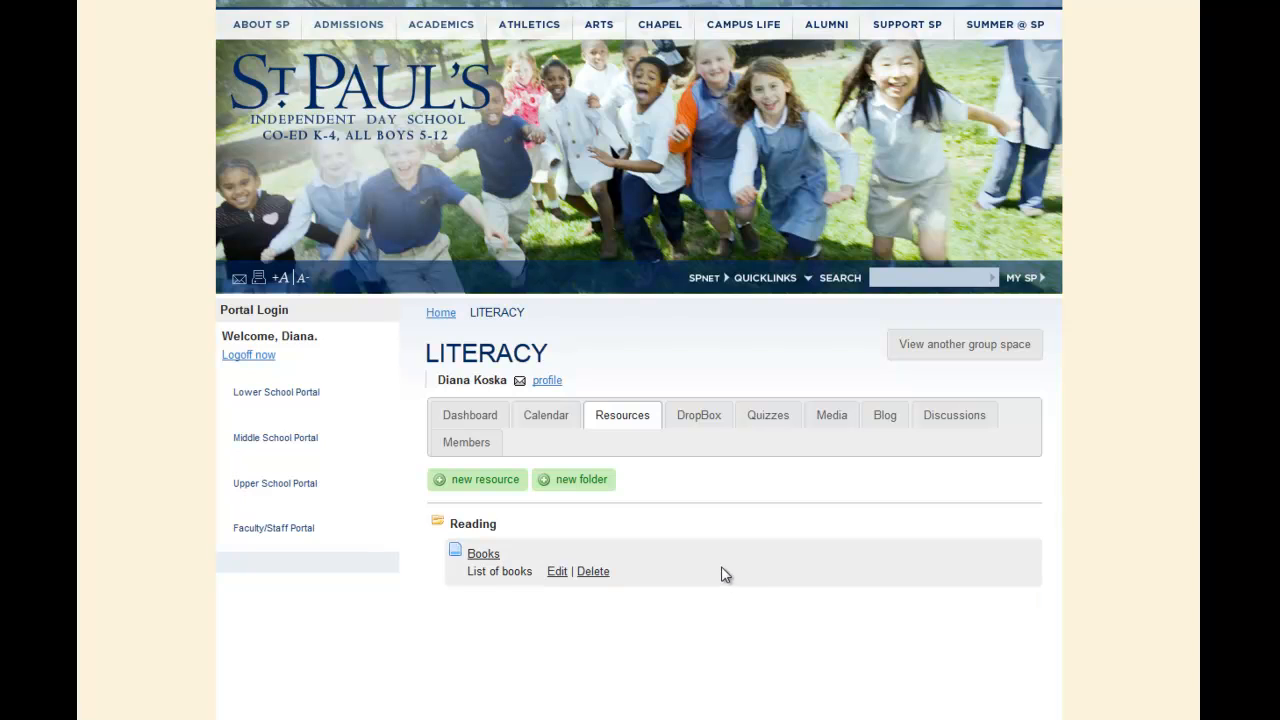
View the Books resource from the LITERACY Dashboard's activity stream, then go to the DropBox page.
click(477, 415)
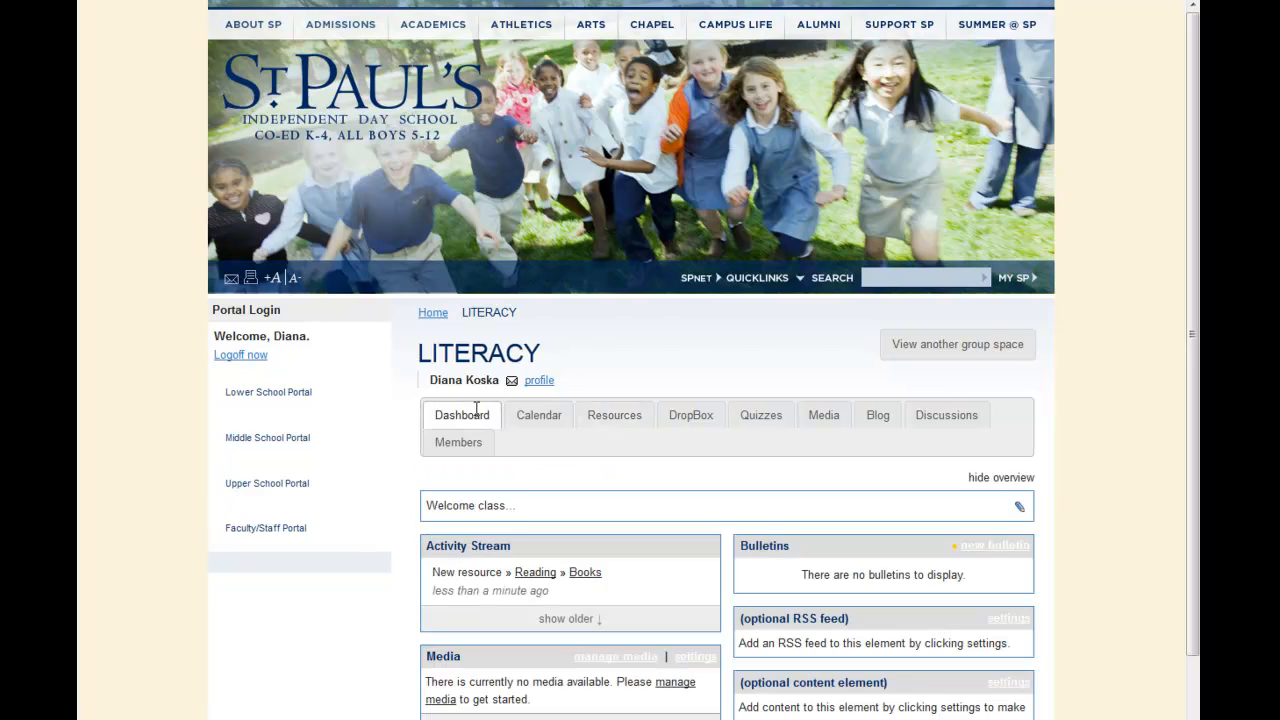
scroll(668, 445, down, 3)
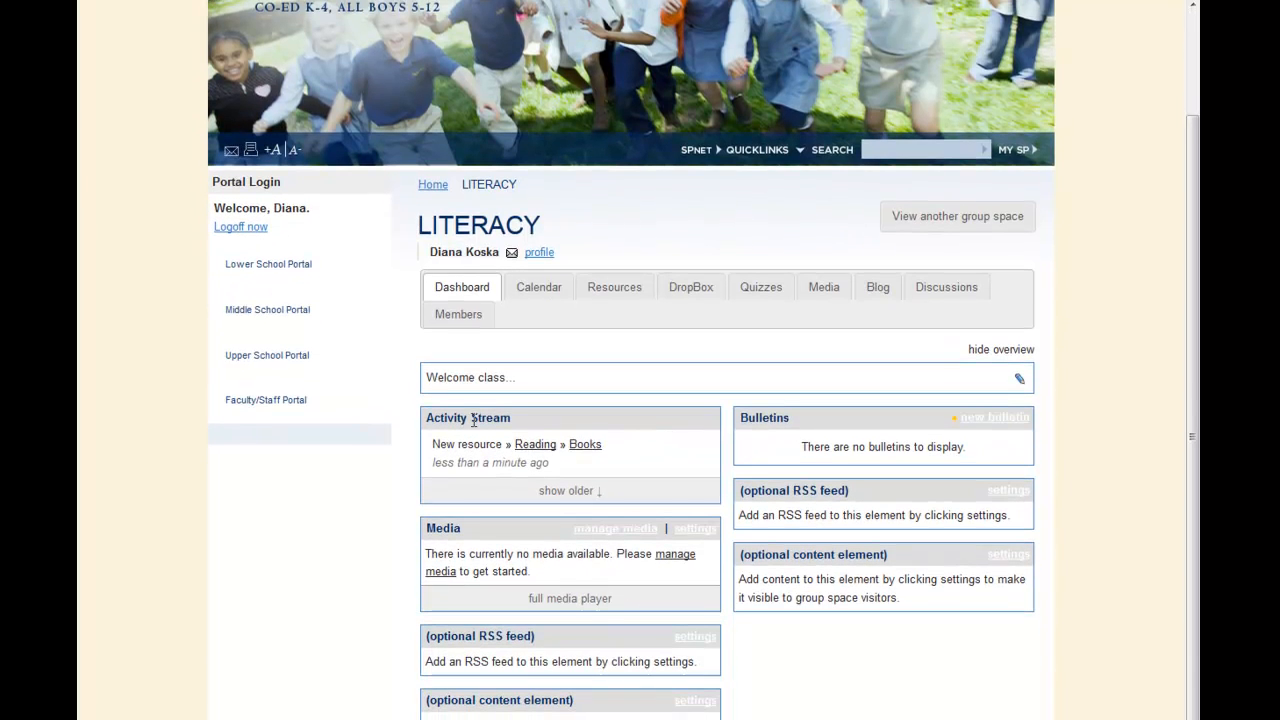
click(590, 447)
click(145, 642)
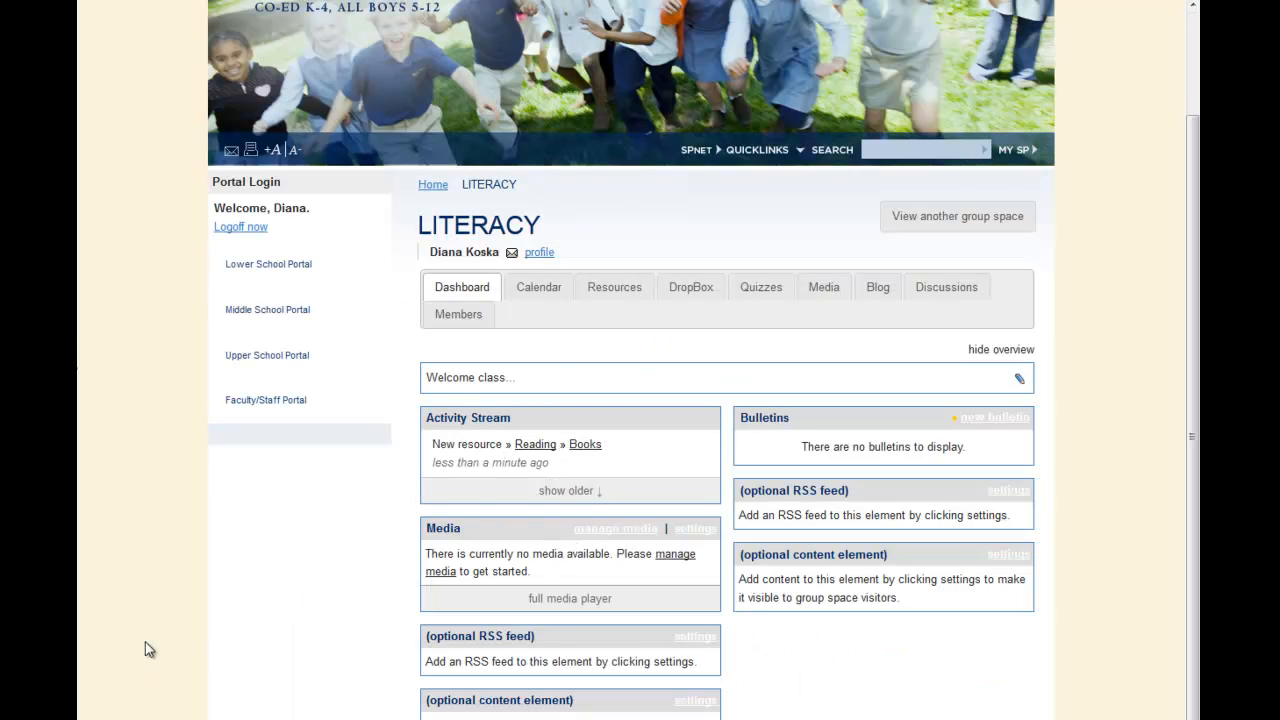
click(695, 293)
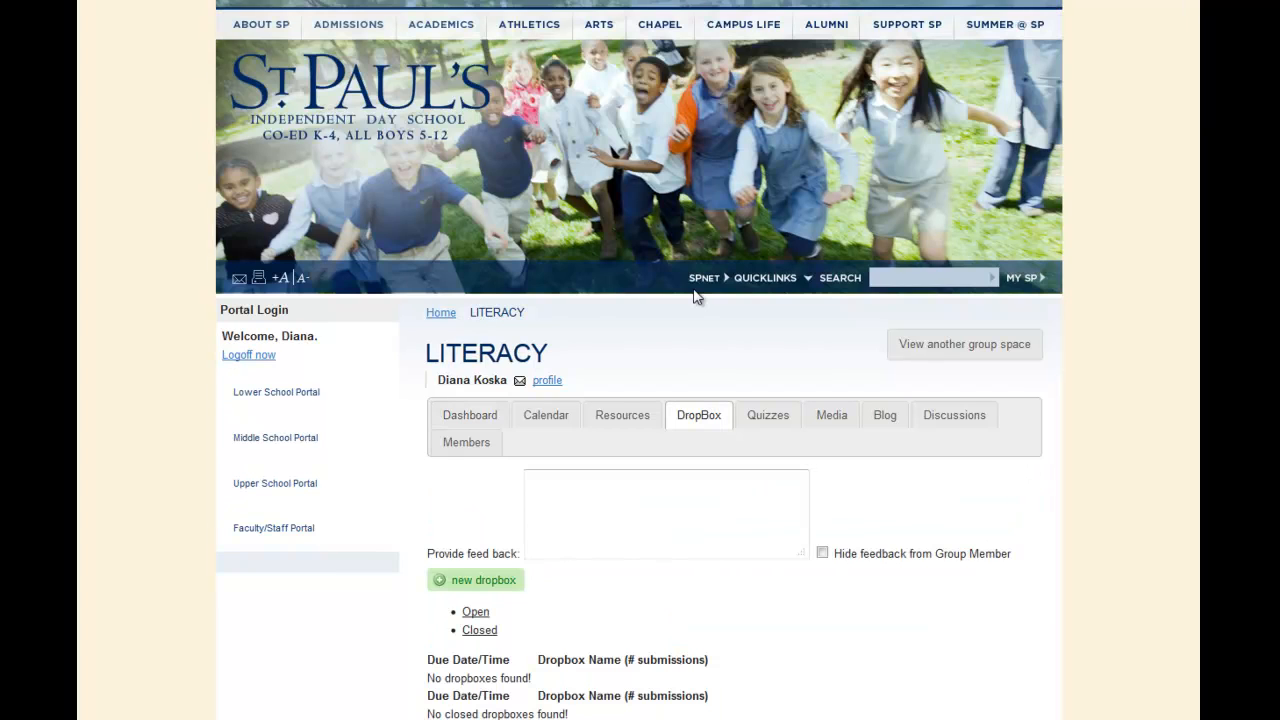
Move through the group's empty Quizzes page to its empty Media page.
click(771, 418)
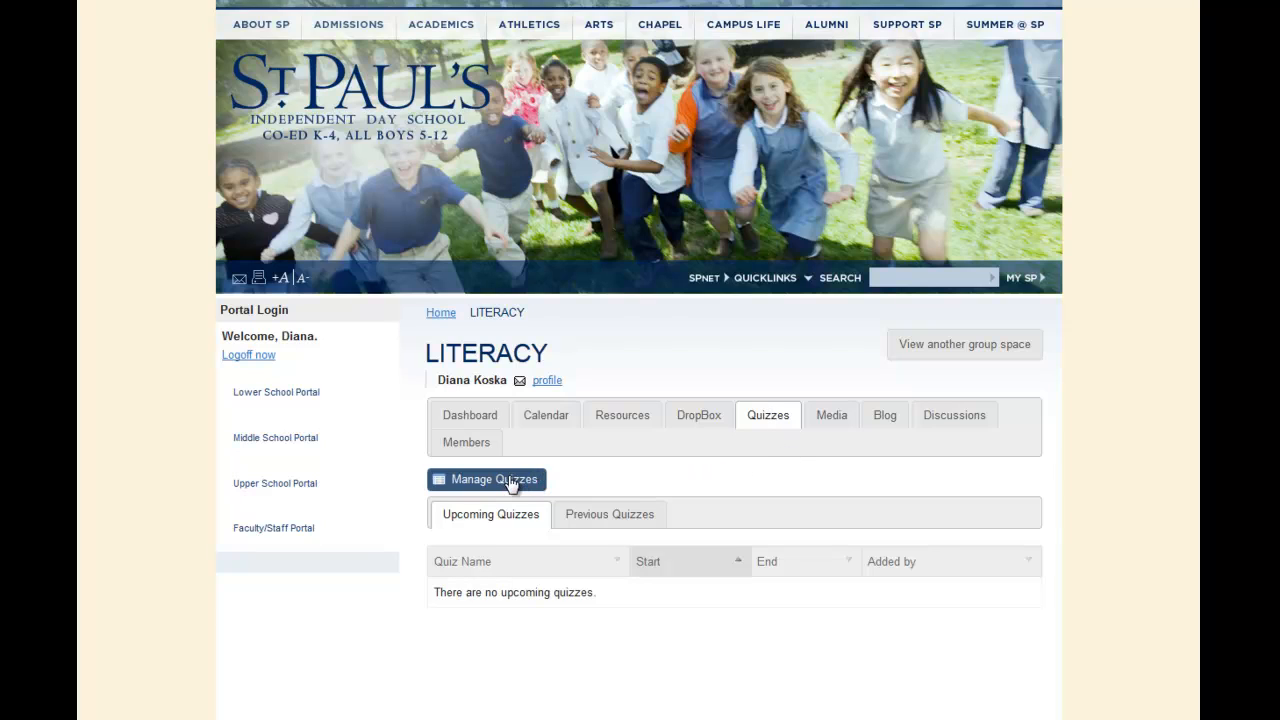
click(831, 421)
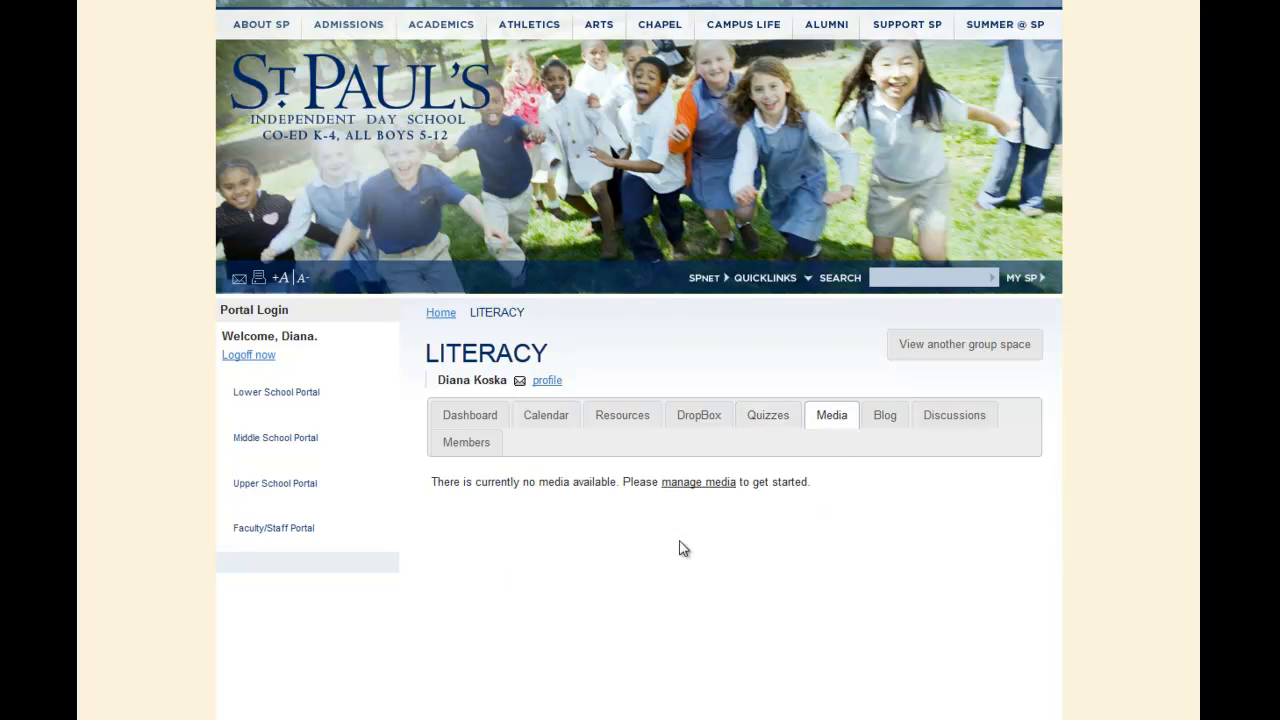
Create a media folder titled 'Movies on books' in the group's media manager.
click(698, 484)
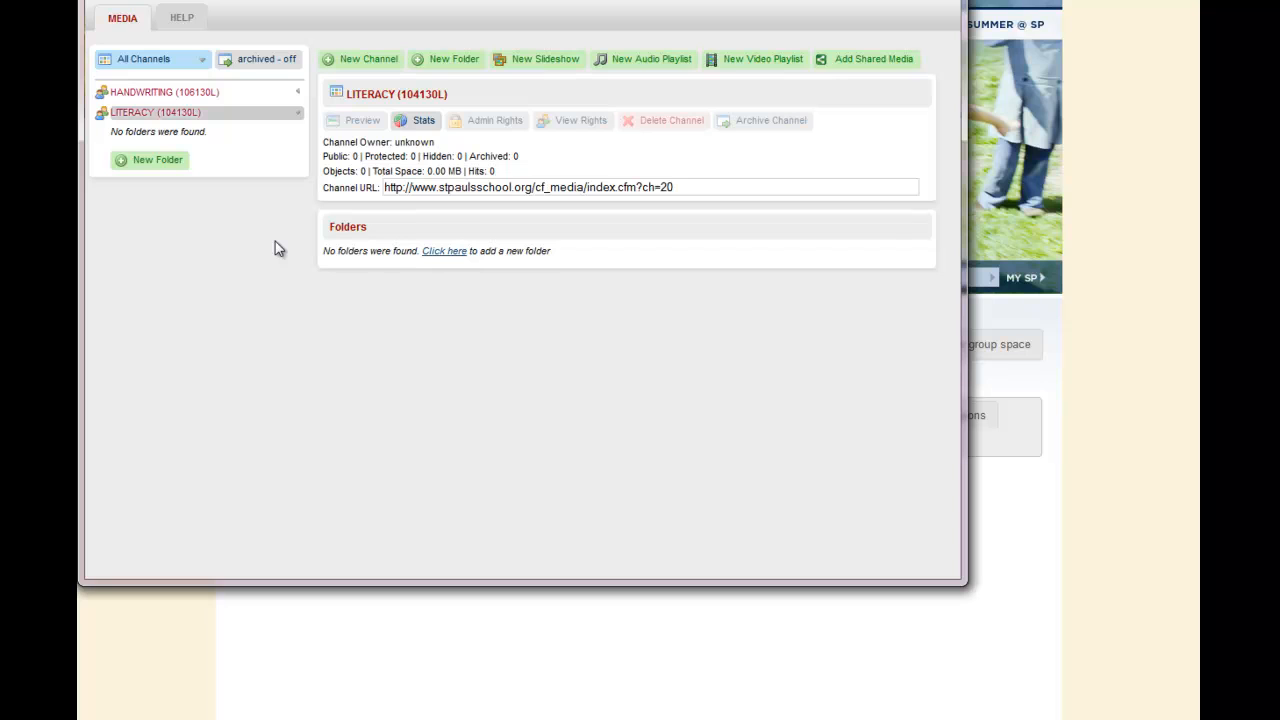
click(453, 62)
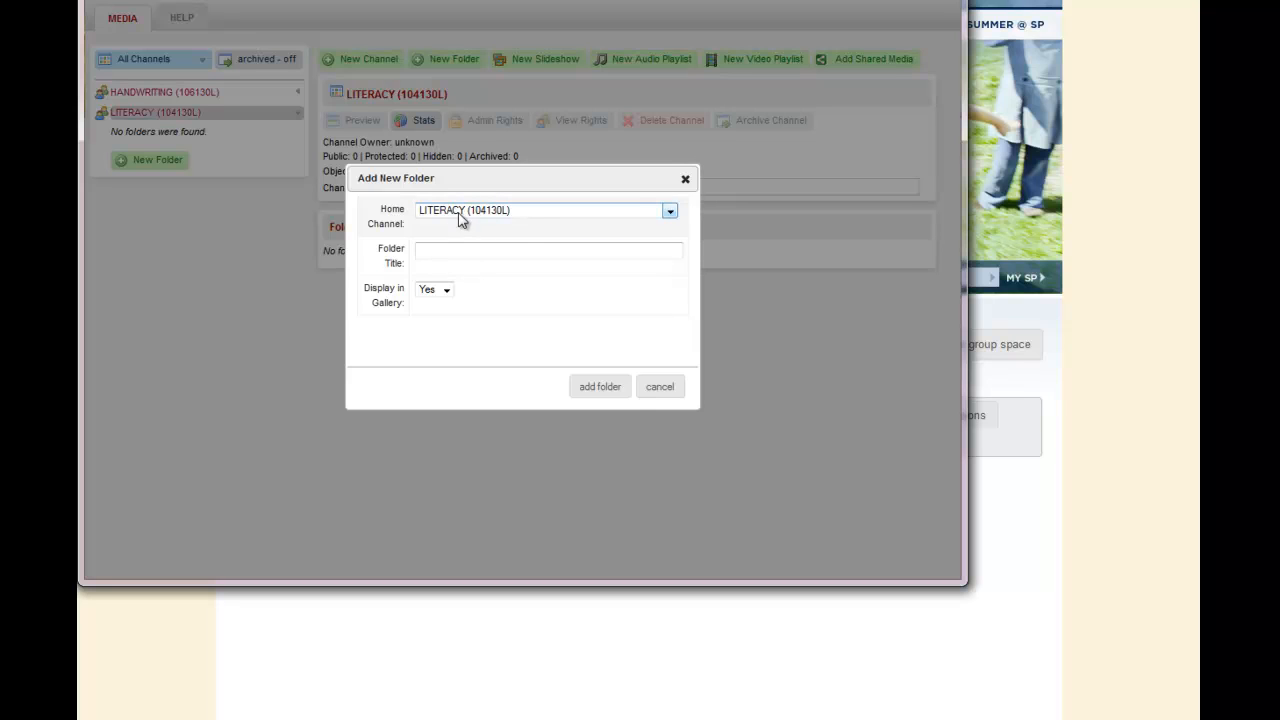
click(426, 252)
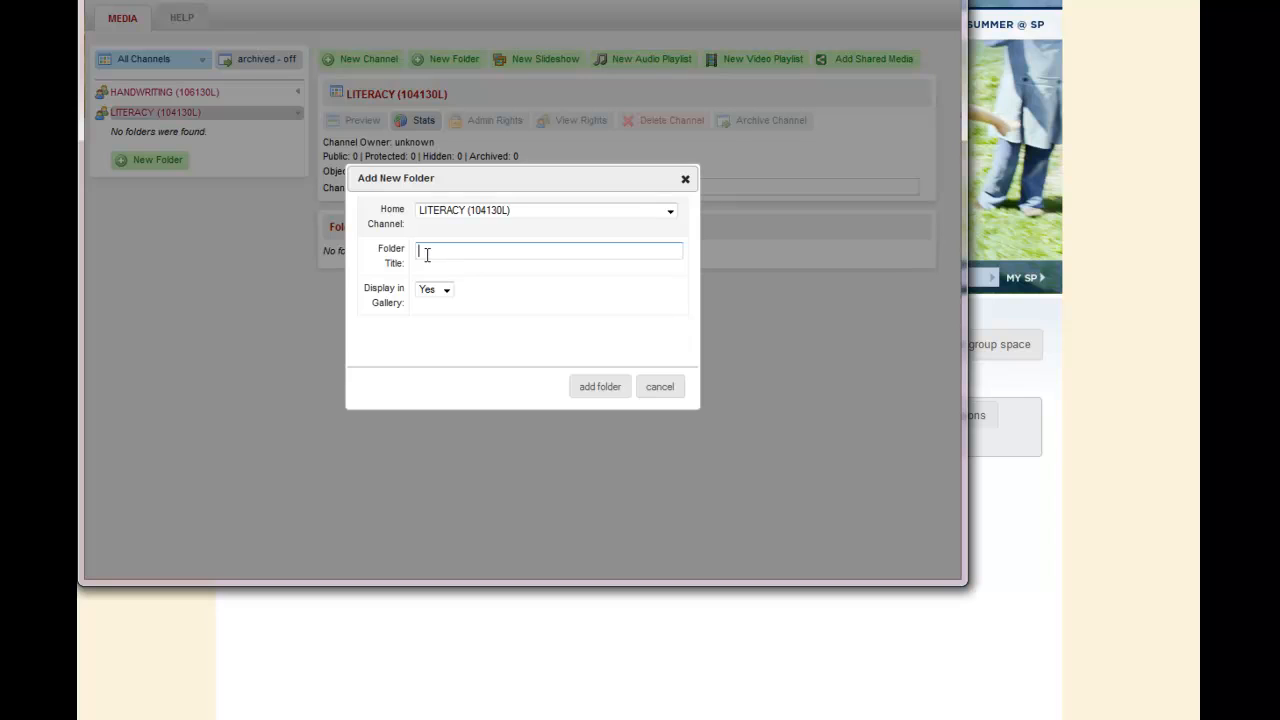
text(Movies on books)
click(597, 390)
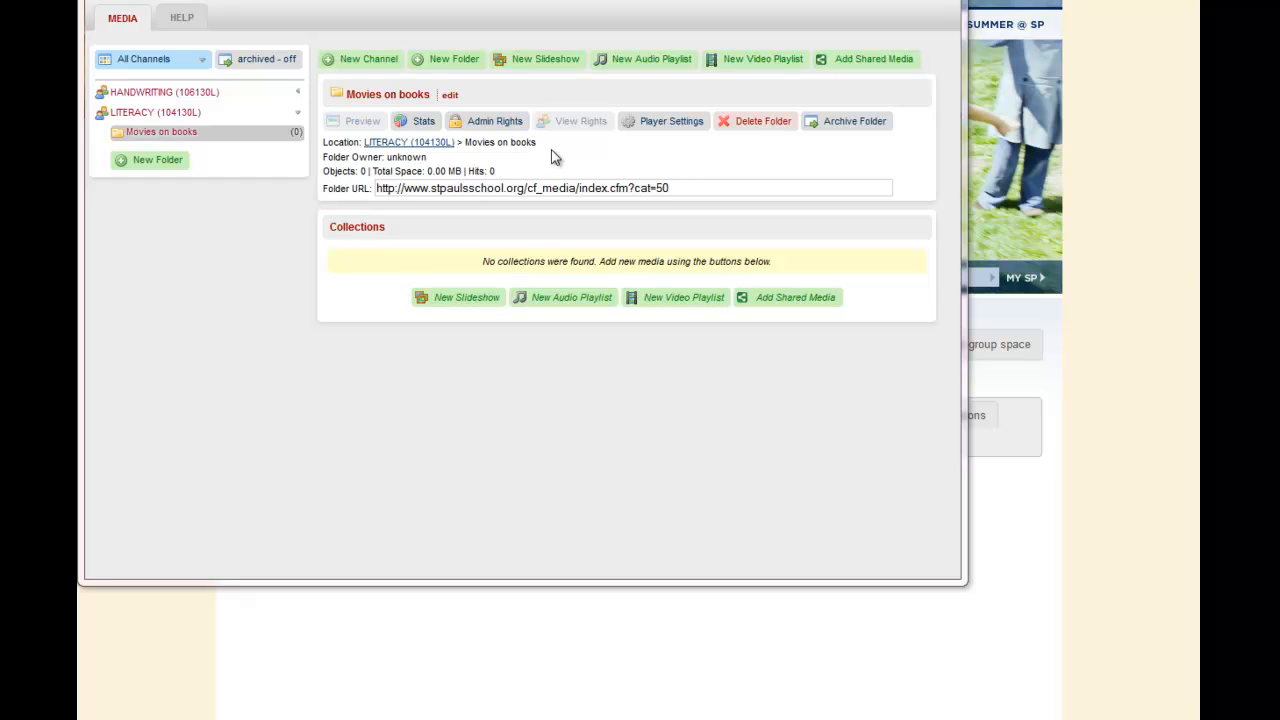
Look at the New Video Playlist dialog for the folder and cancel it.
click(674, 298)
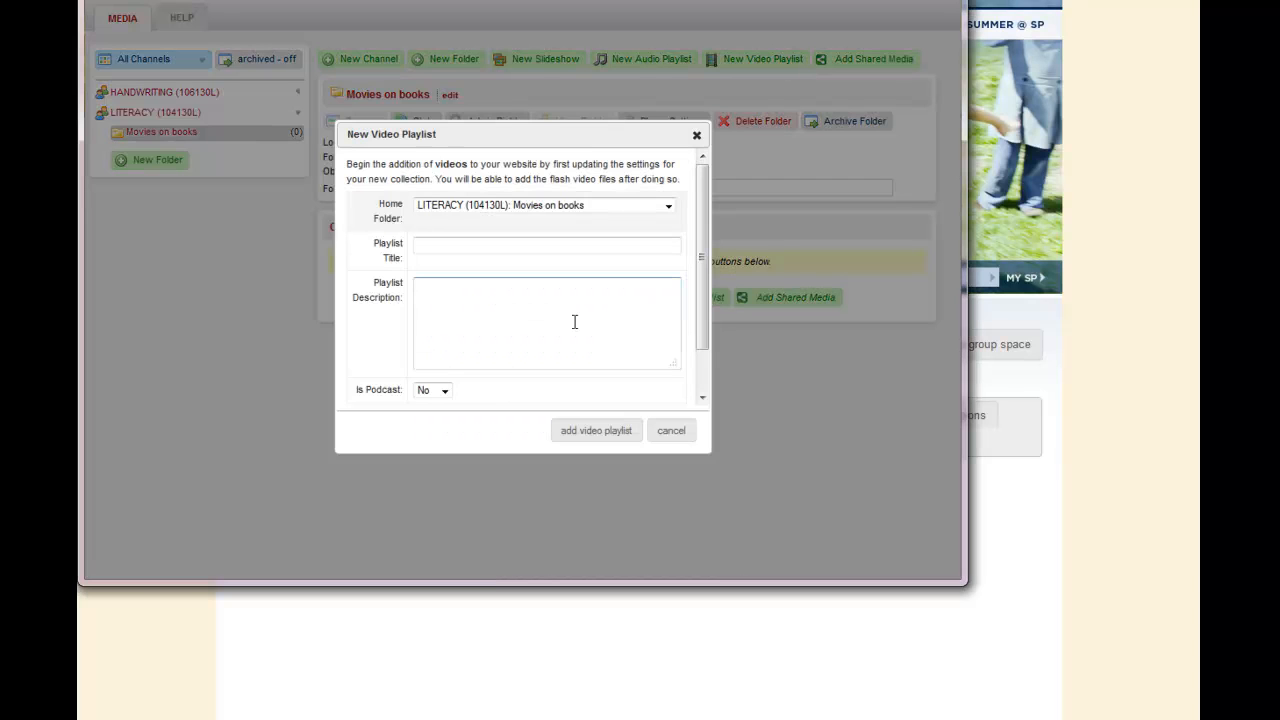
scroll(702, 282, down, 2)
scroll(695, 296, up, 1)
scroll(695, 296, up, 1)
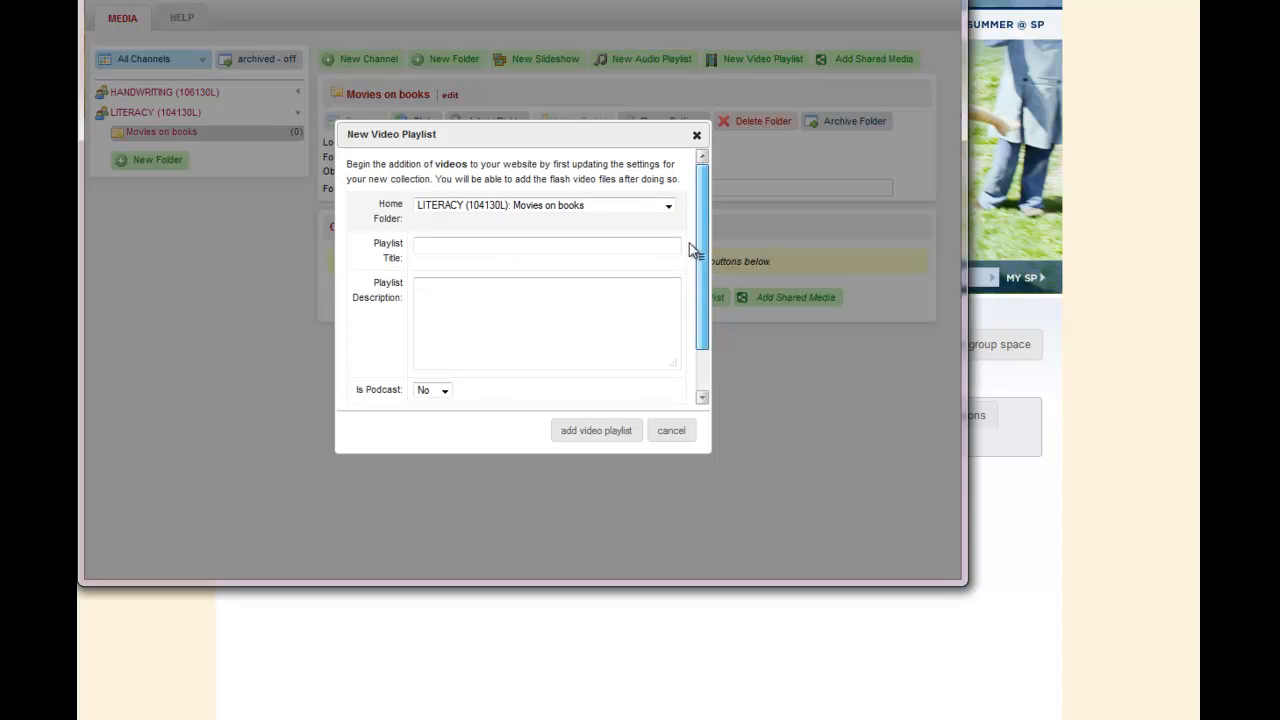
scroll(694, 255, down, 2)
click(668, 432)
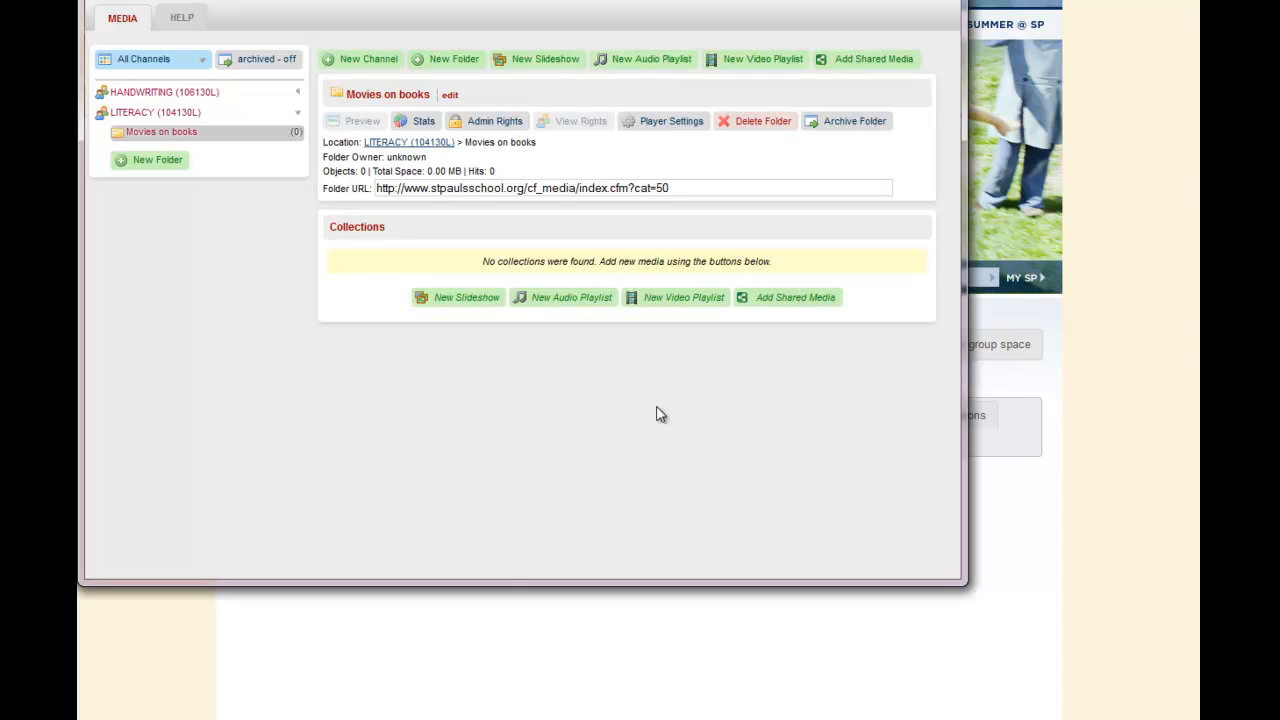
Cancel a new audio playlist and close the media manager window.
click(580, 298)
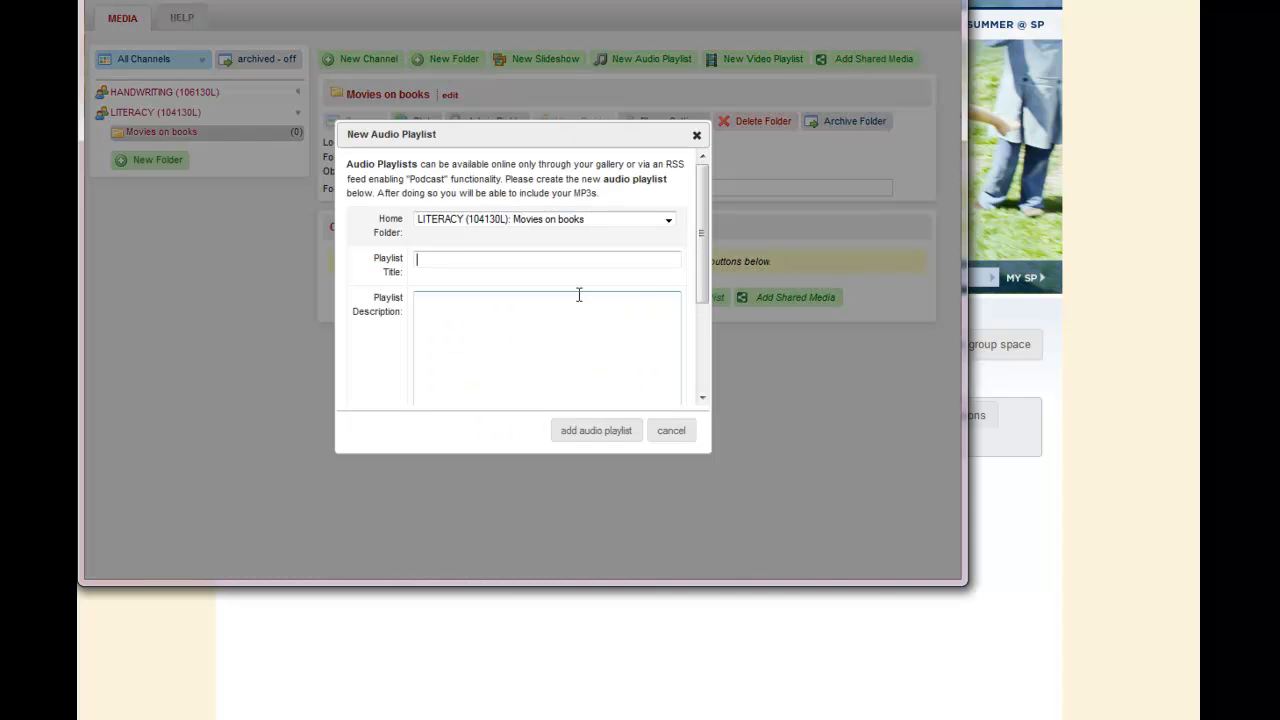
click(666, 432)
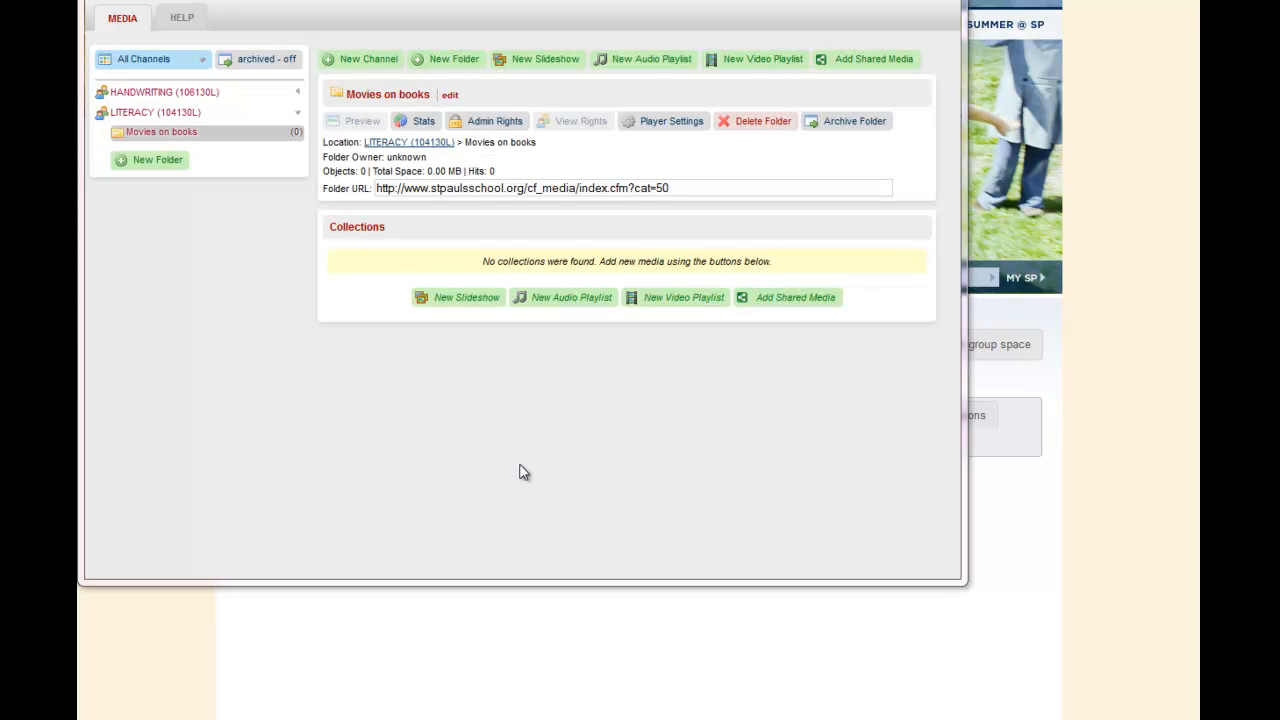
click(948, 7)
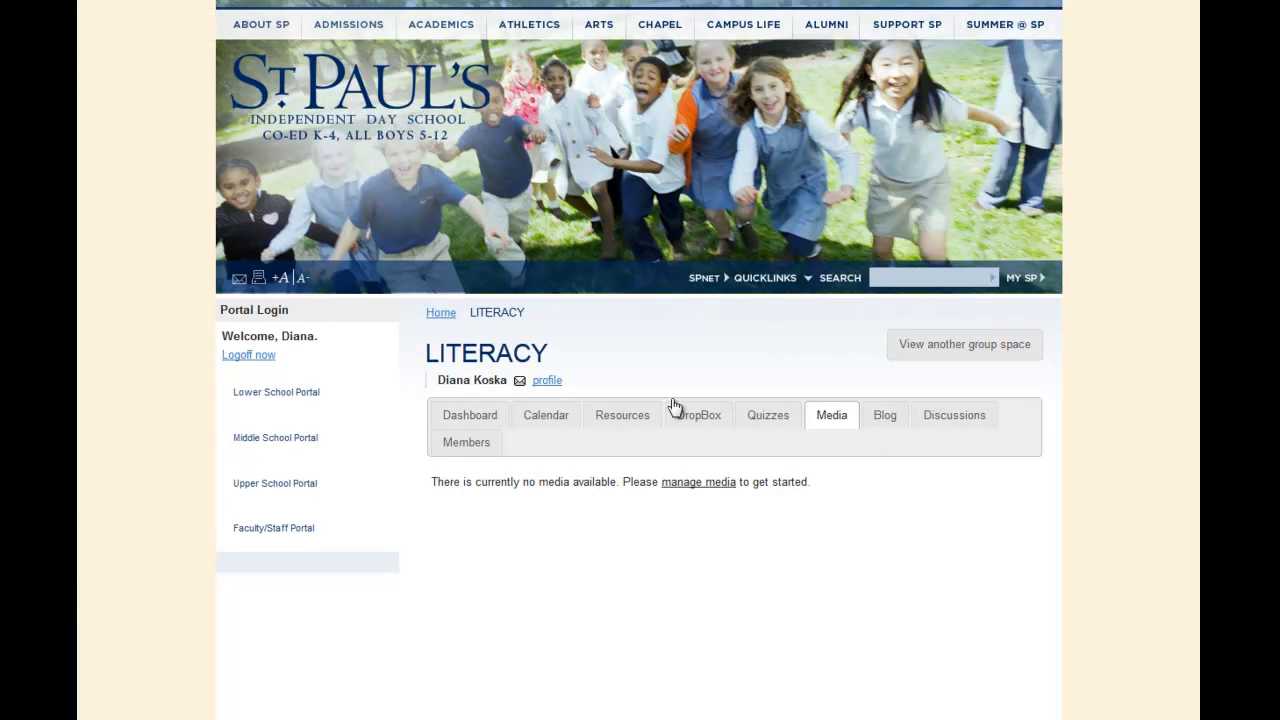
Start a new discussion board titled 'Books' that allows contributors to post new topics.
click(887, 420)
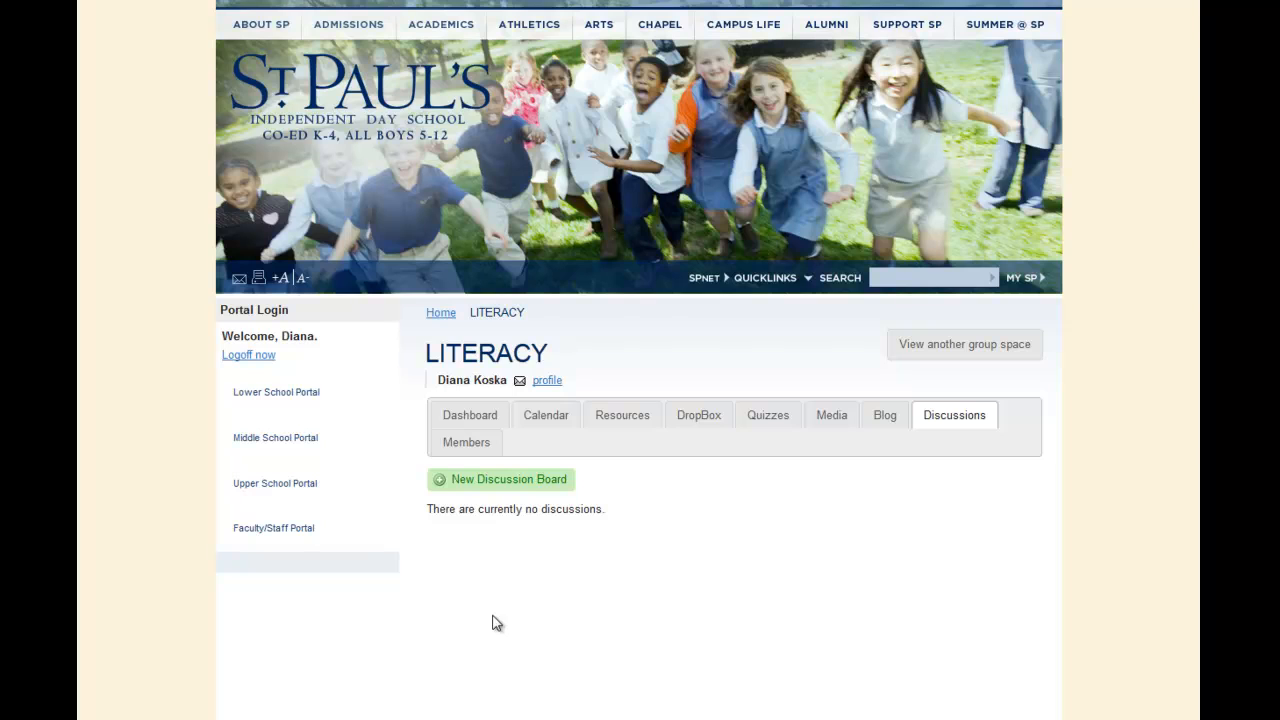
click(503, 482)
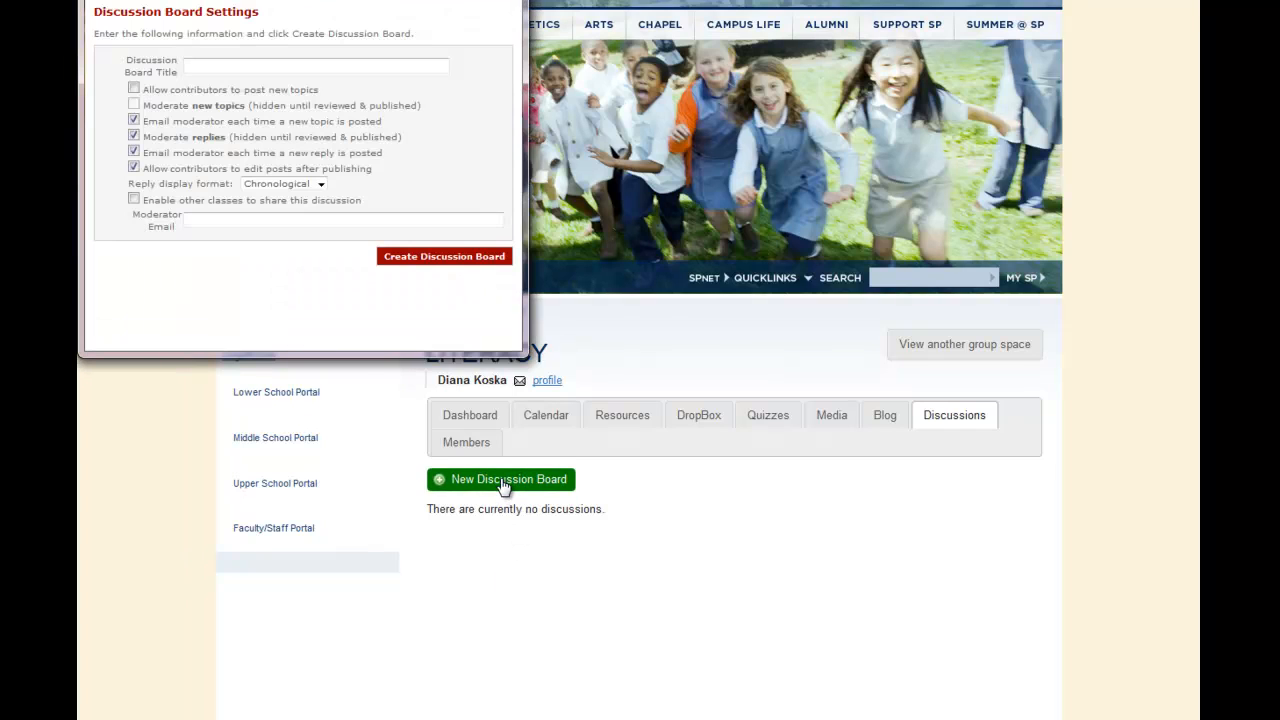
click(210, 65)
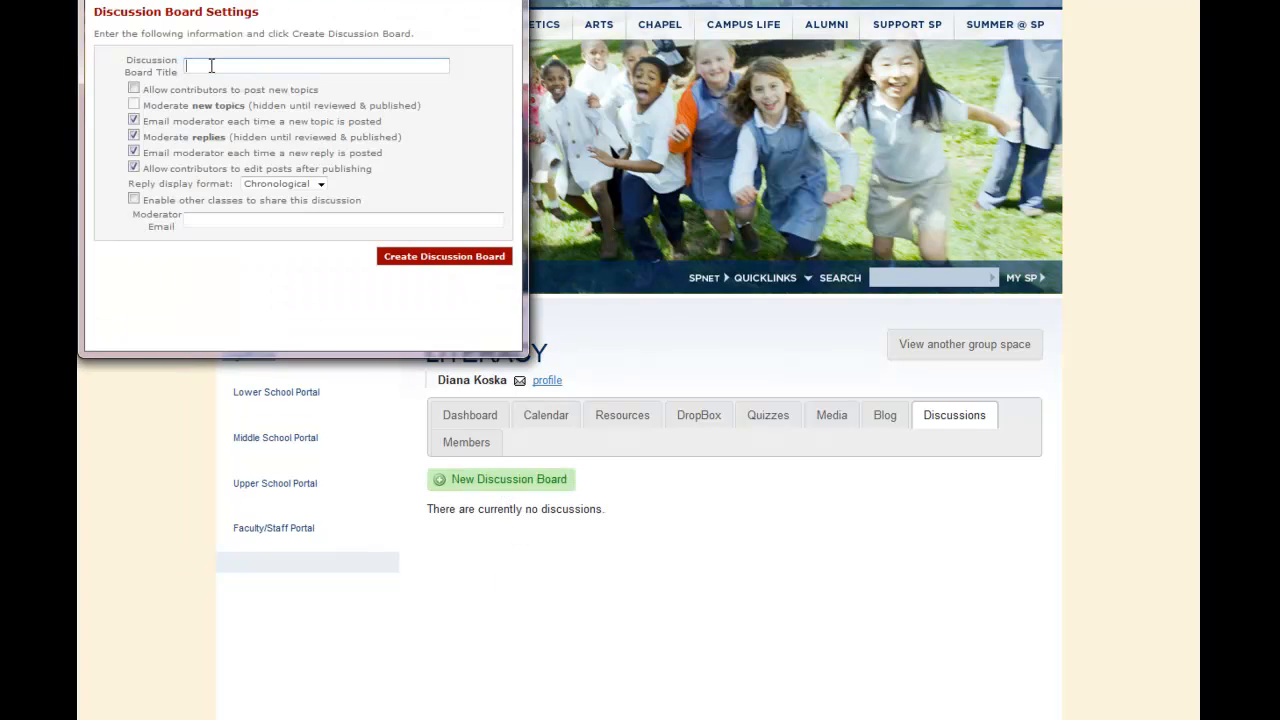
text(Books)
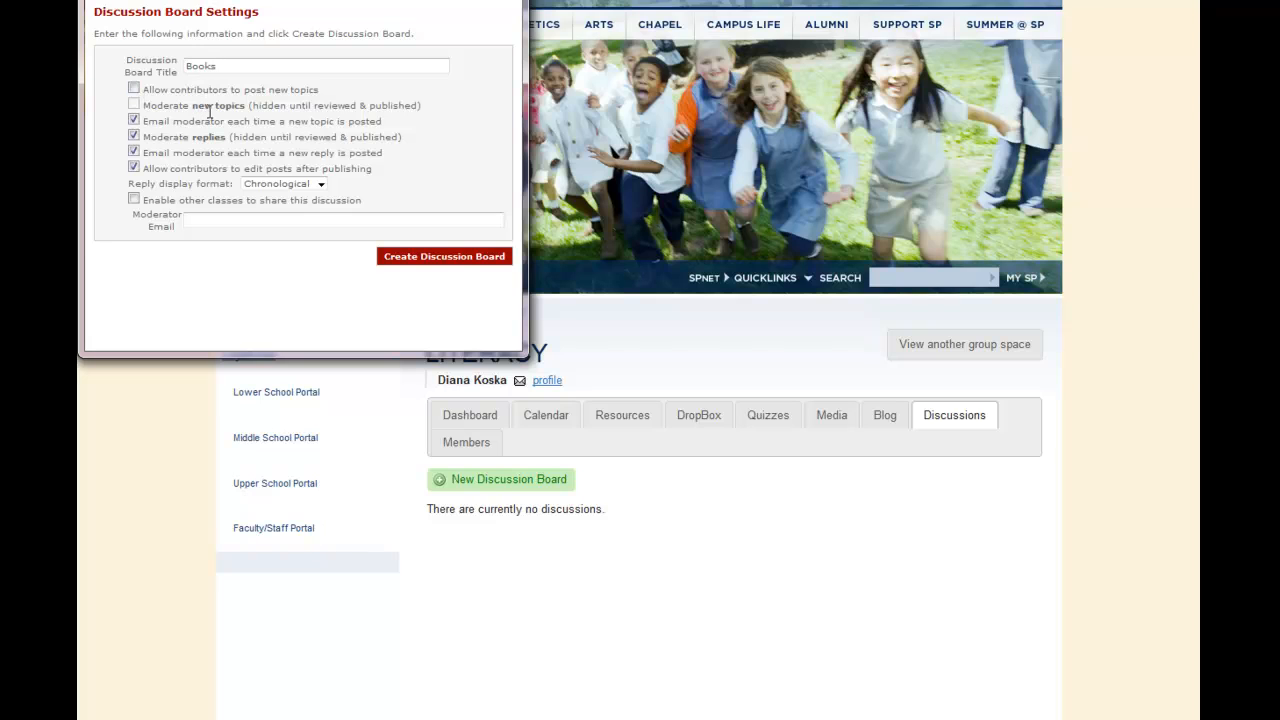
click(134, 90)
Keep replies in chronological order with sharing off, create the Books board and open it.
click(321, 184)
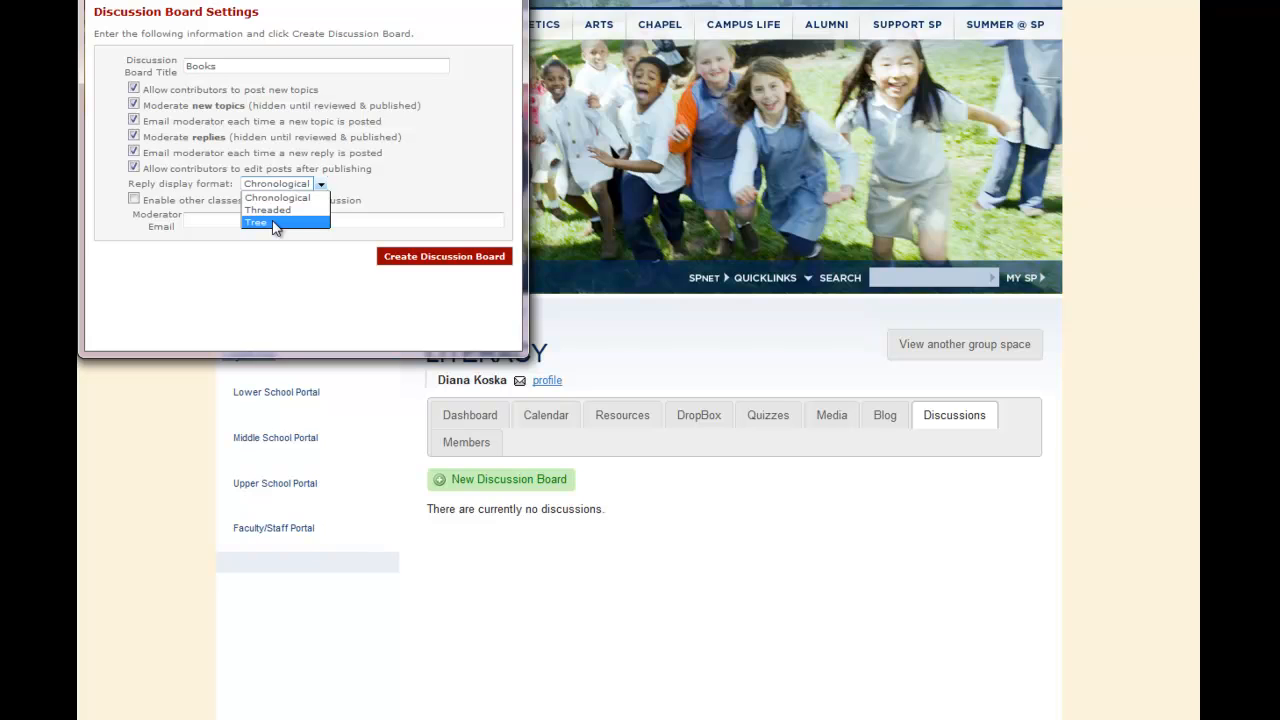
click(296, 145)
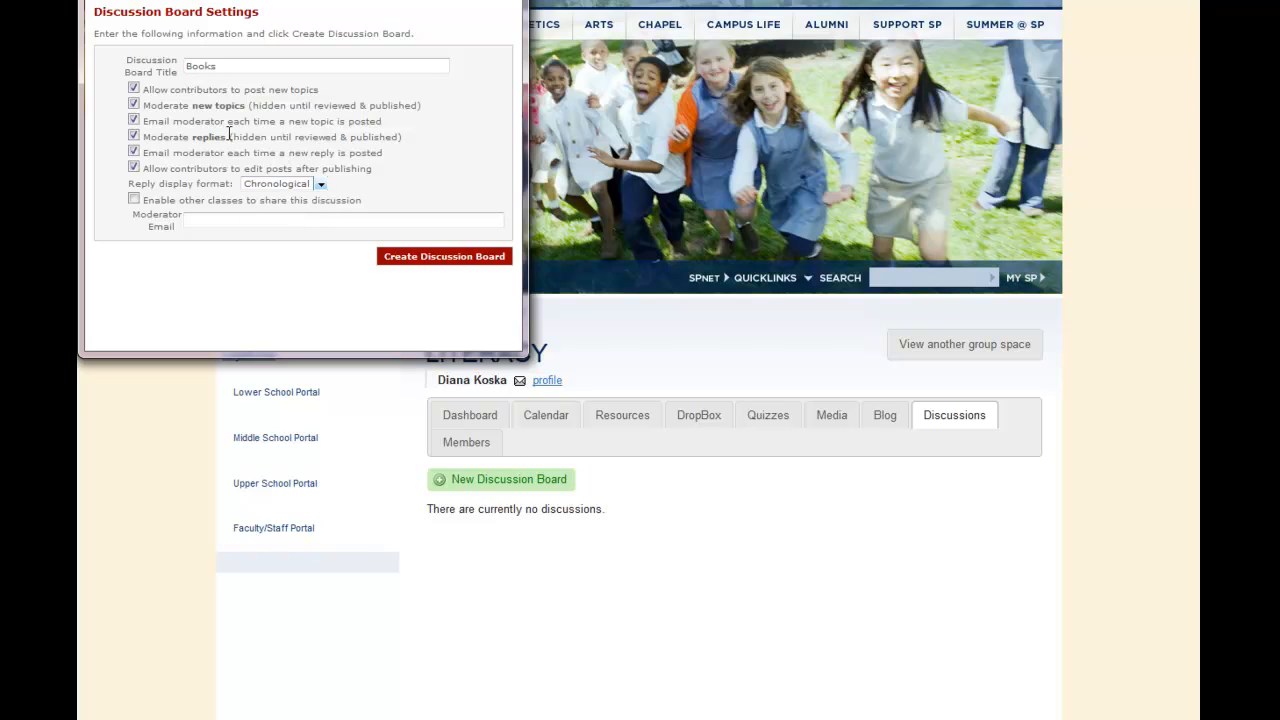
click(133, 201)
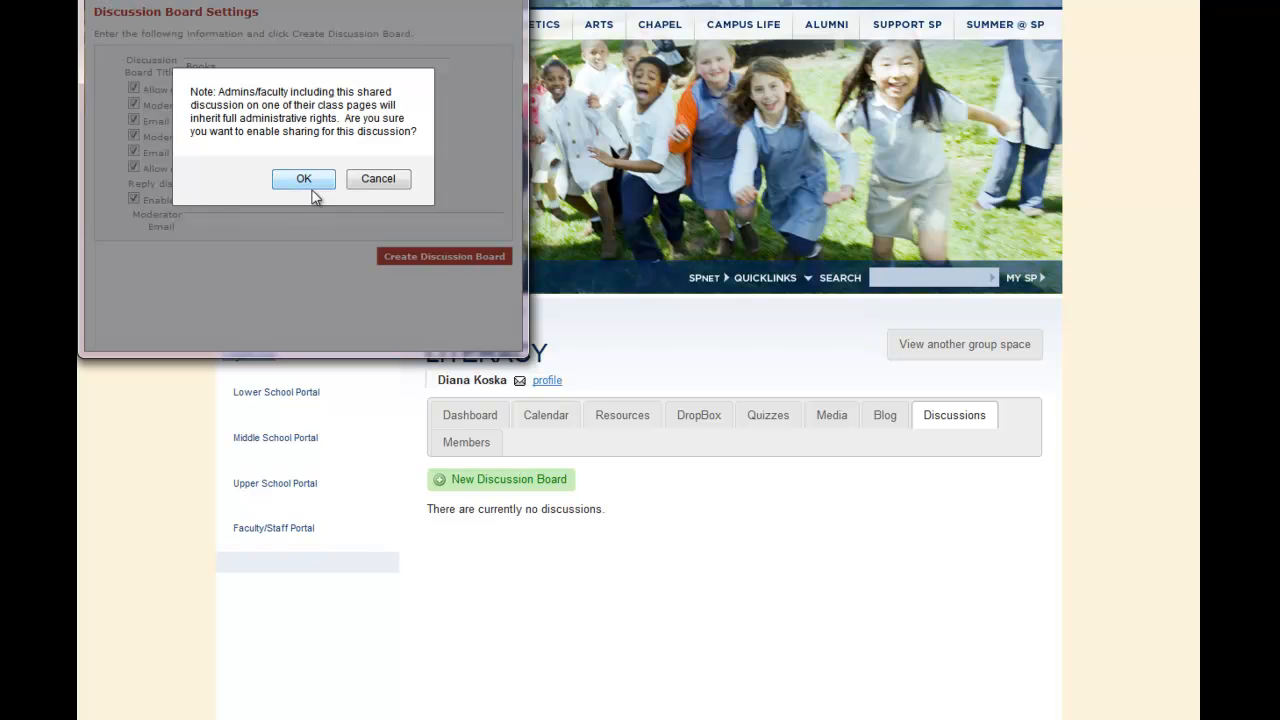
click(311, 181)
click(134, 200)
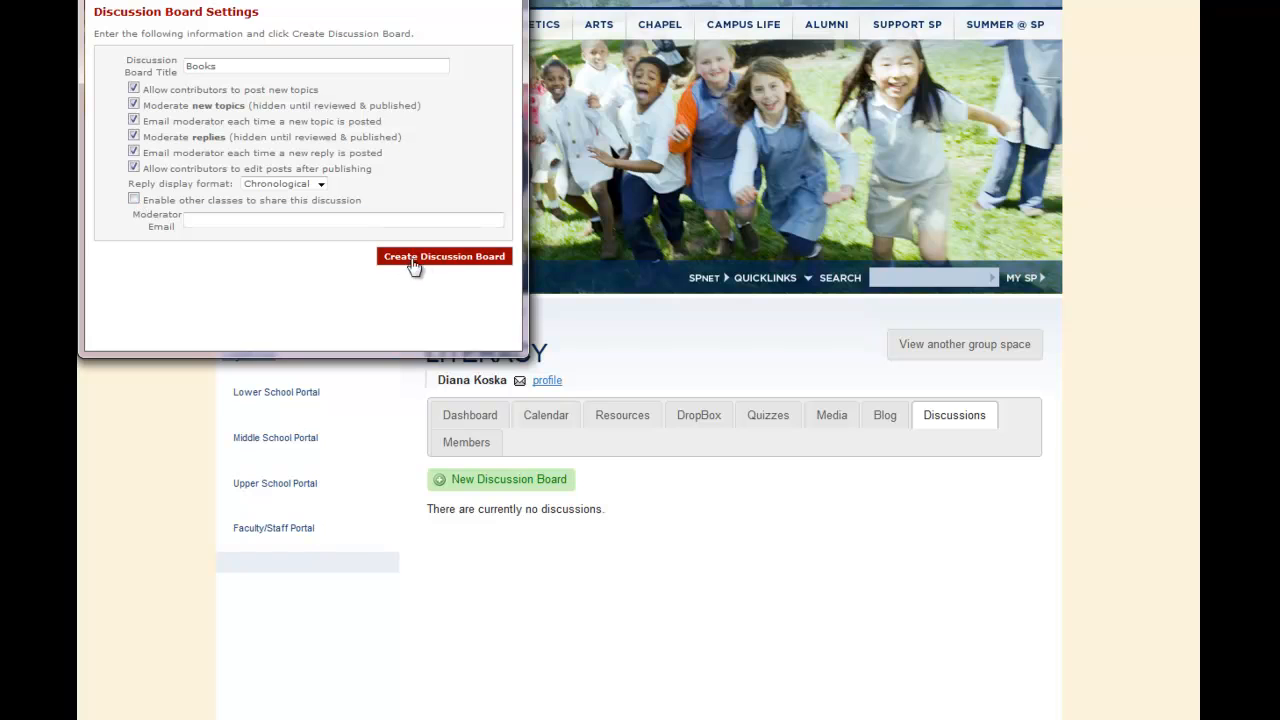
click(420, 258)
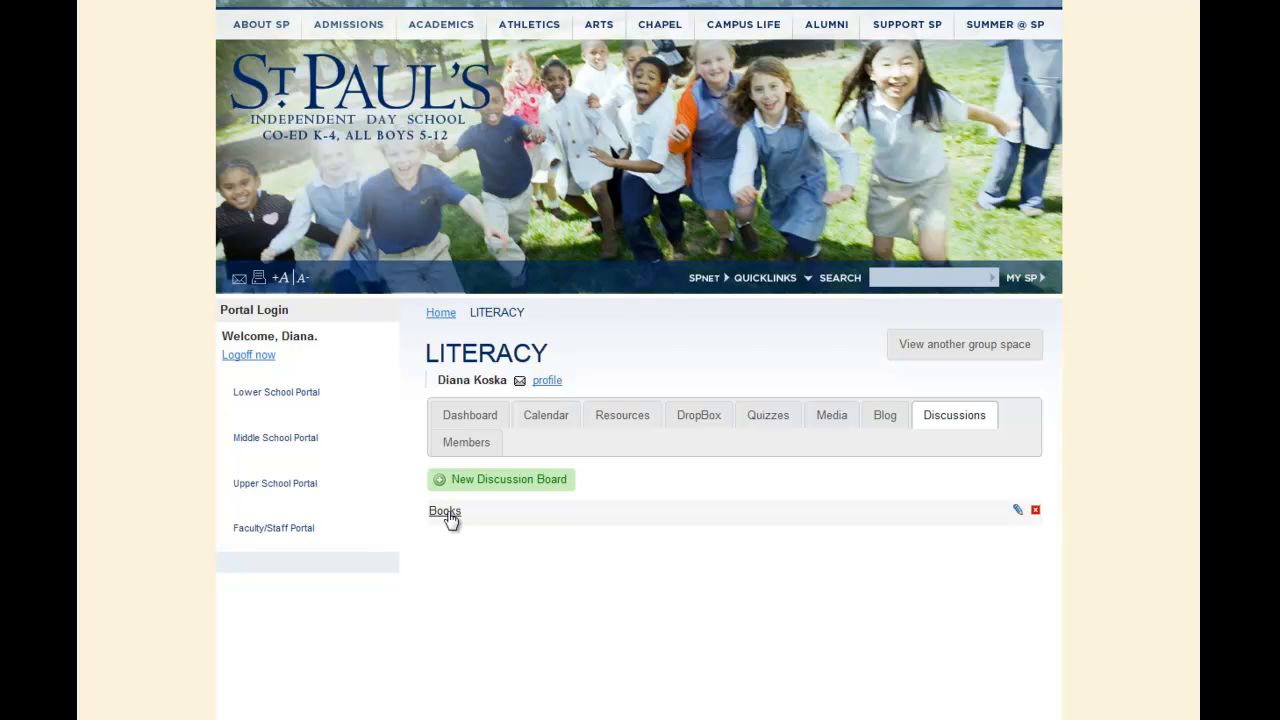
click(444, 511)
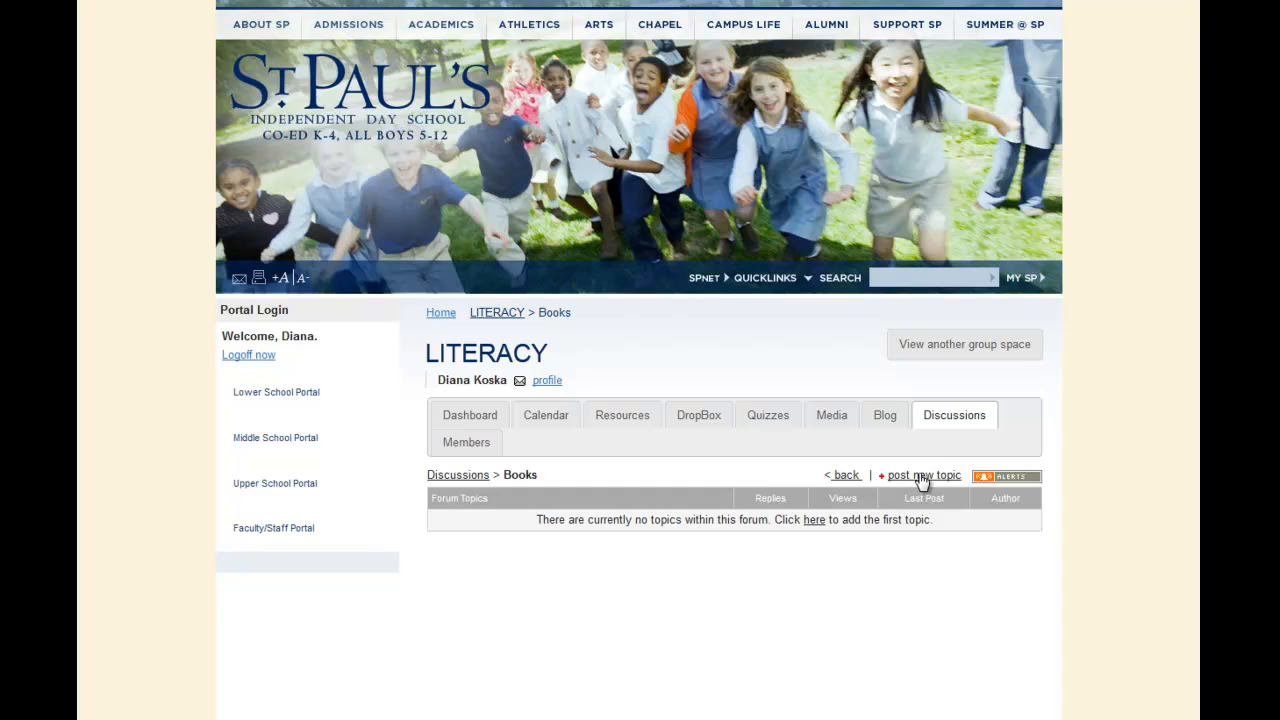
Open the Members tab and scroll through the Grade 4 student member list.
click(477, 447)
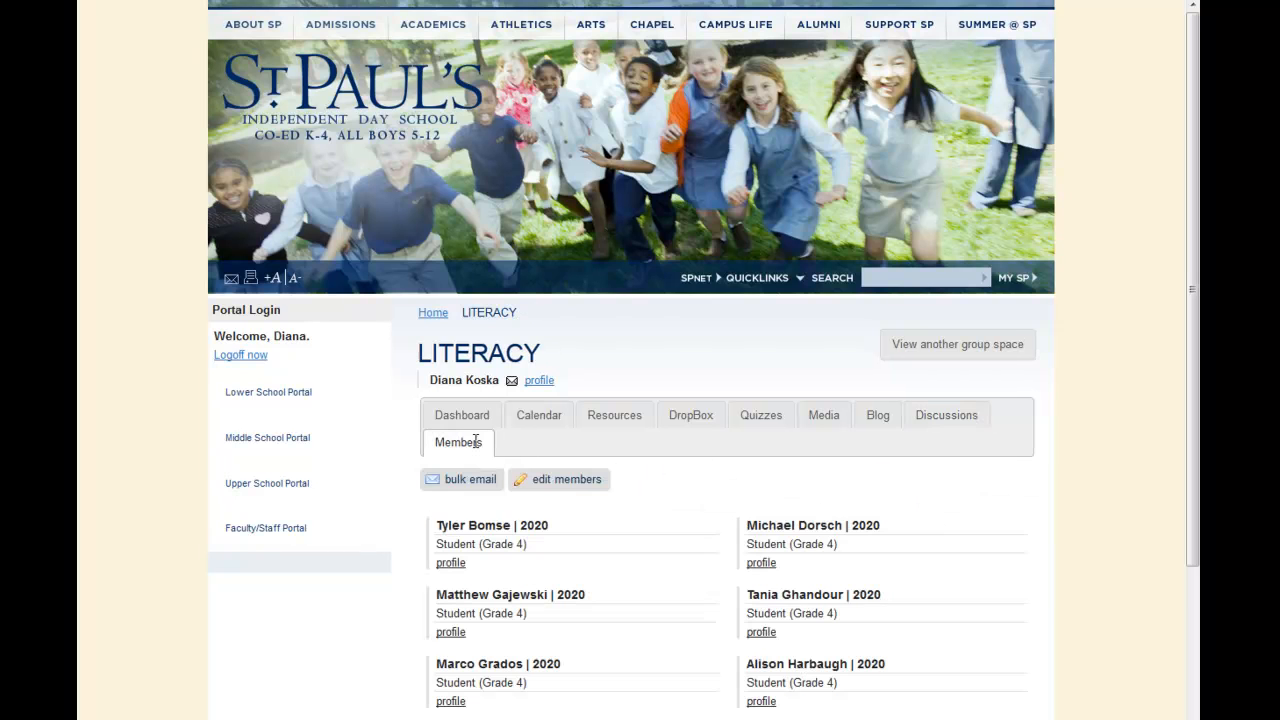
scroll(690, 520, down, 5)
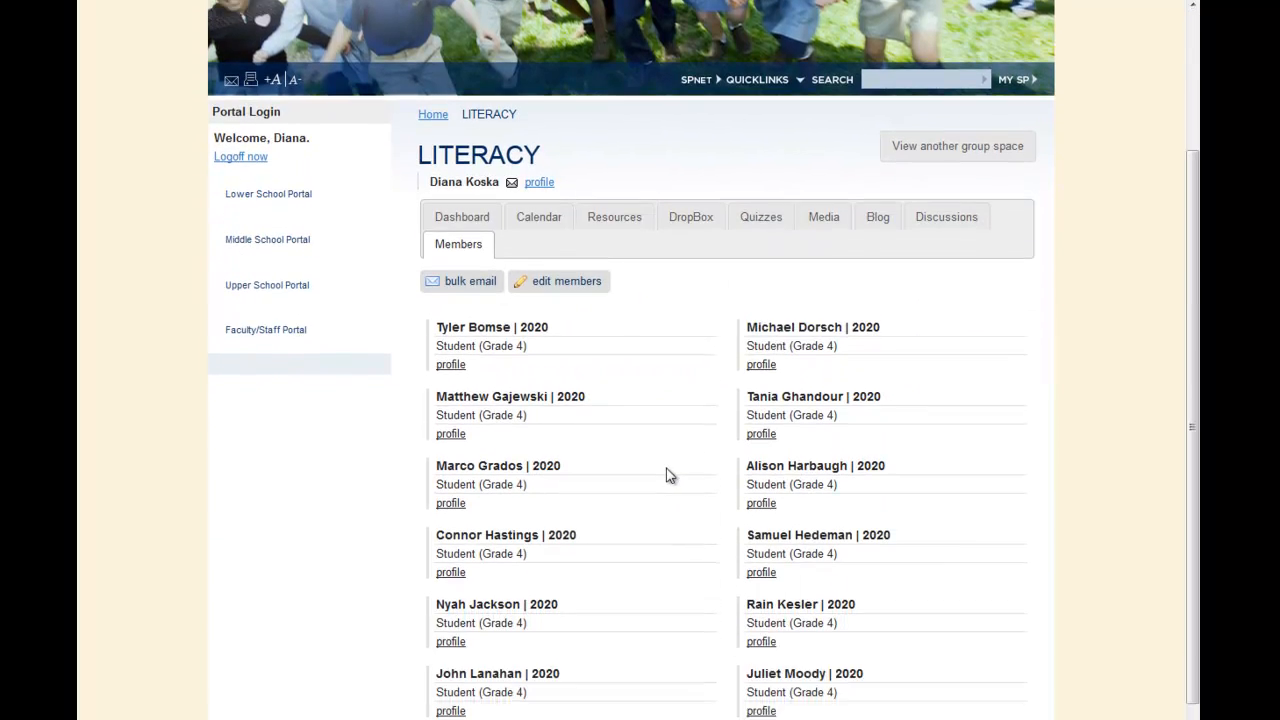
scroll(668, 468, down, 1)
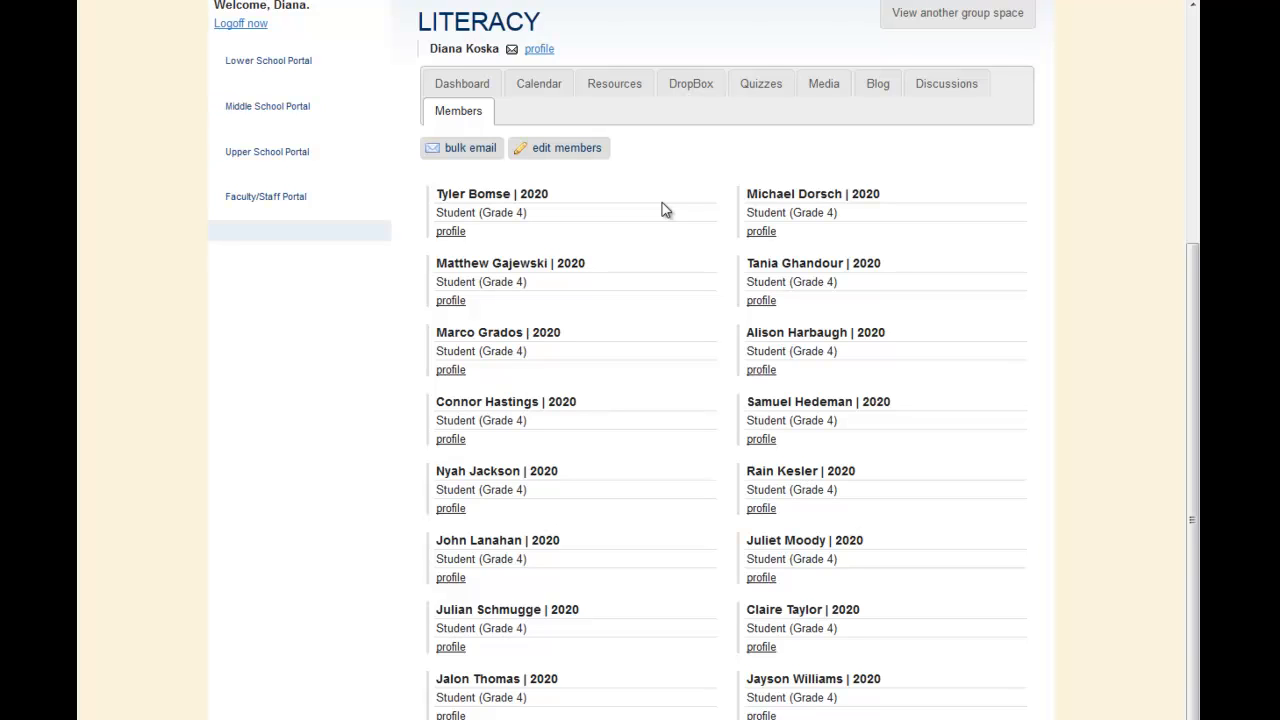
scroll(662, 203, up, 3)
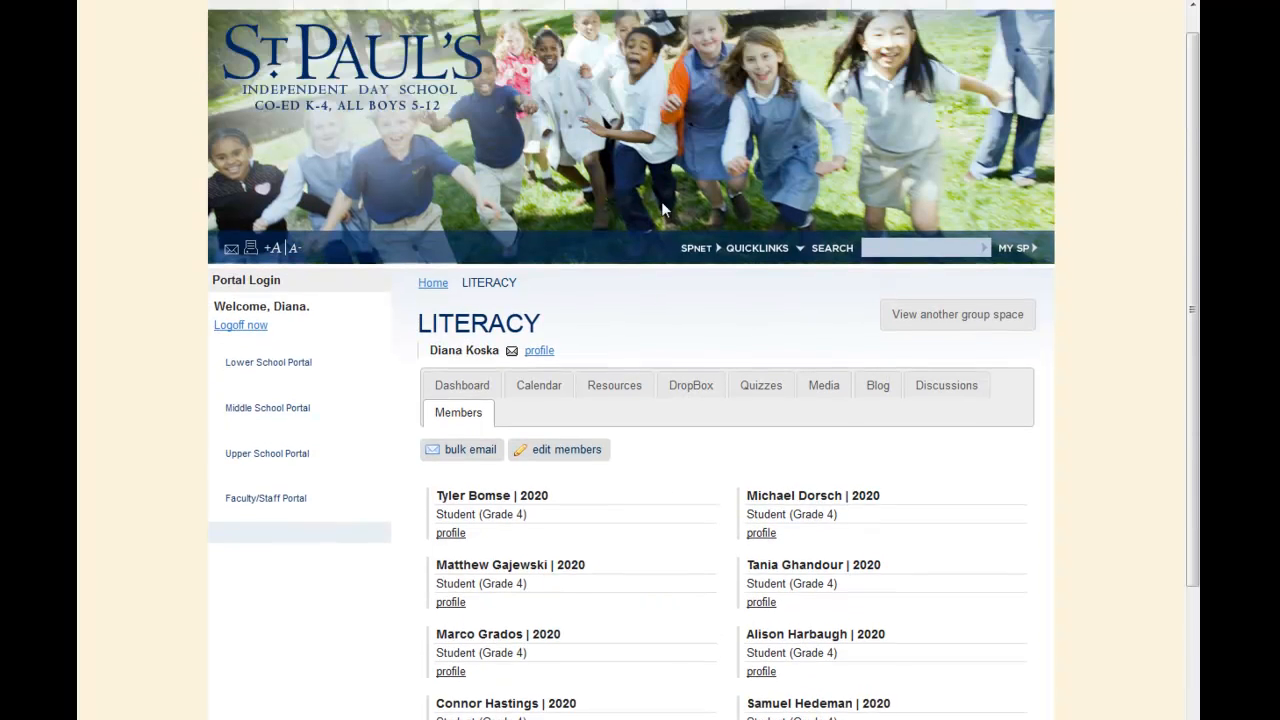
scroll(662, 208, up, 1)
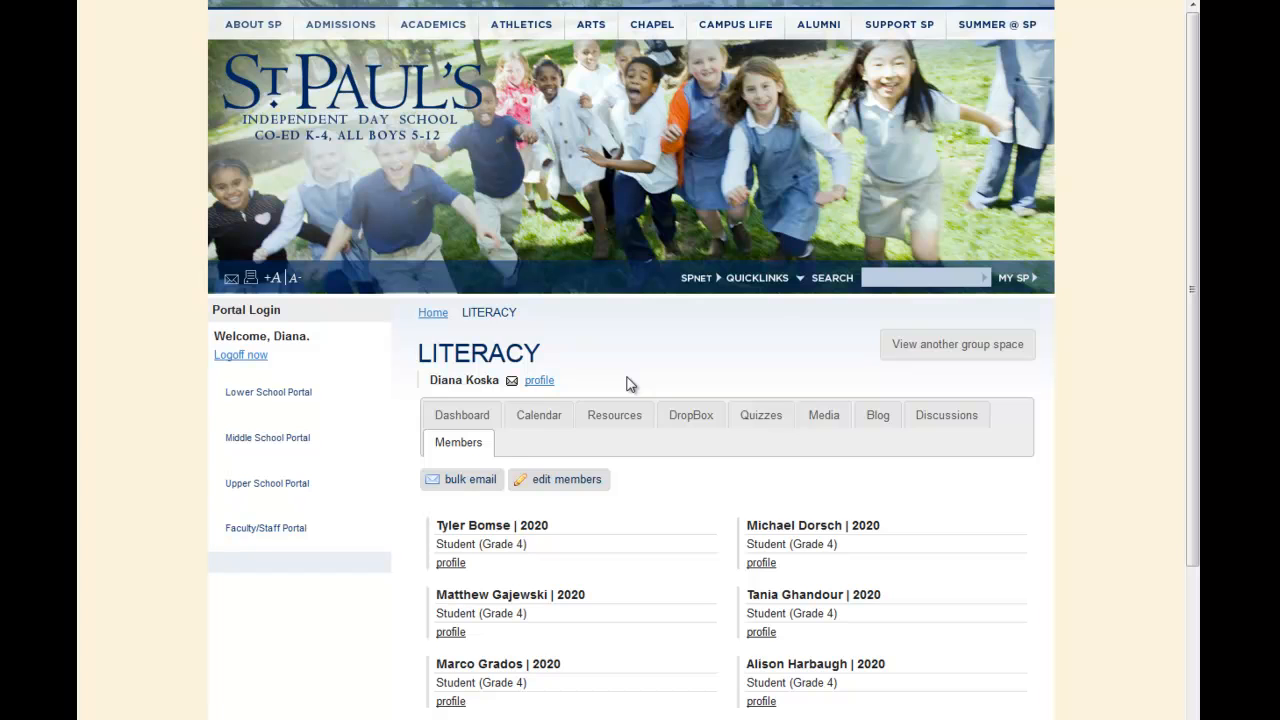
Return to the LITERACY Dashboard and review the Activity Stream and Media panels.
click(481, 426)
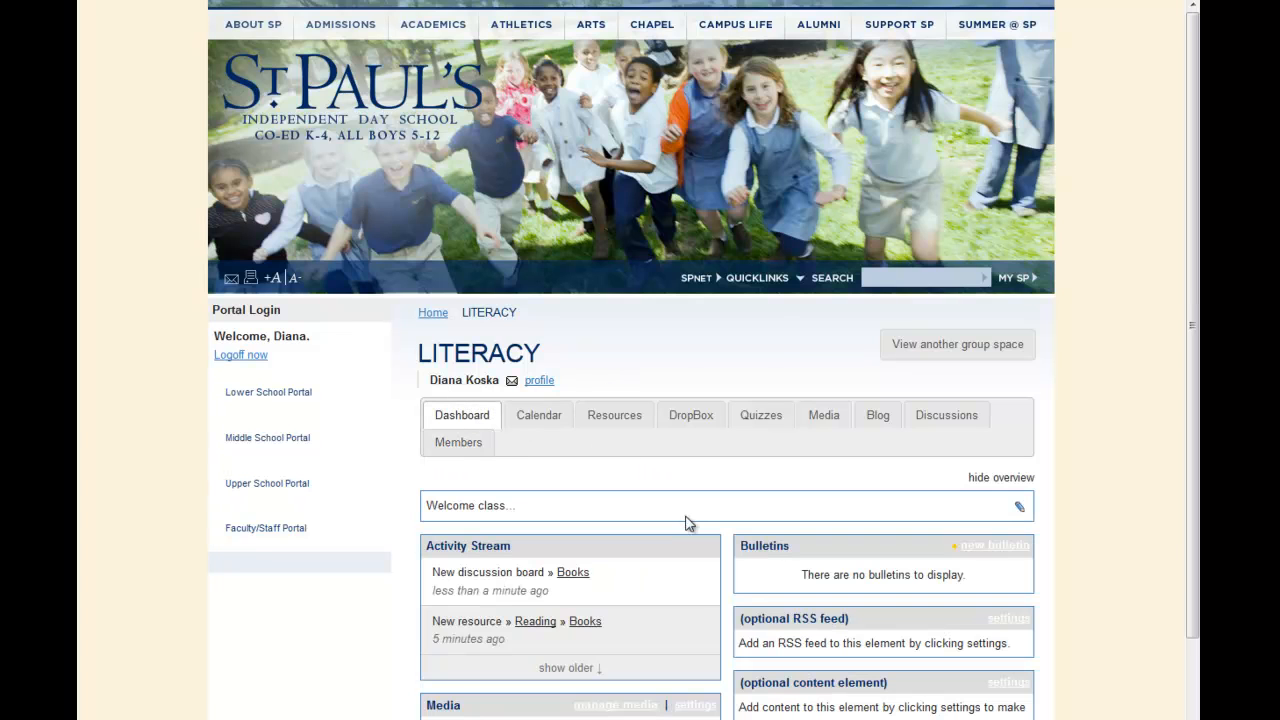
scroll(686, 523, down, 2)
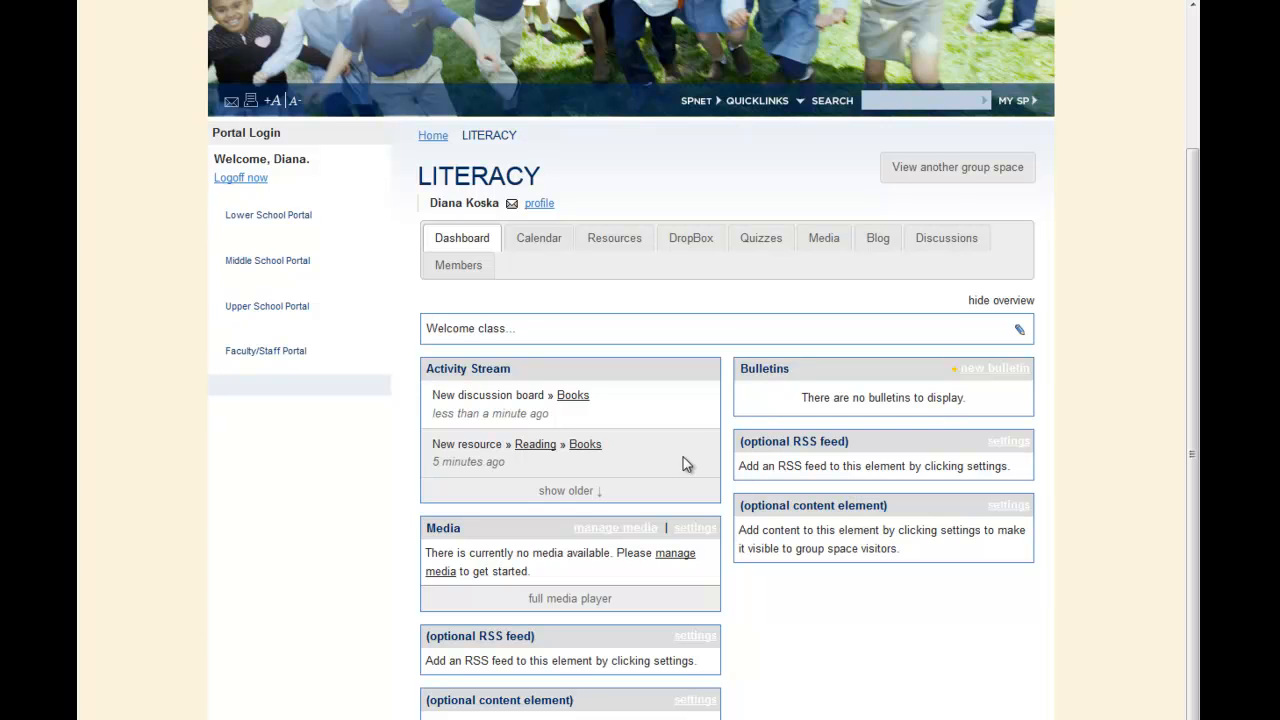
scroll(683, 457, up, 2)
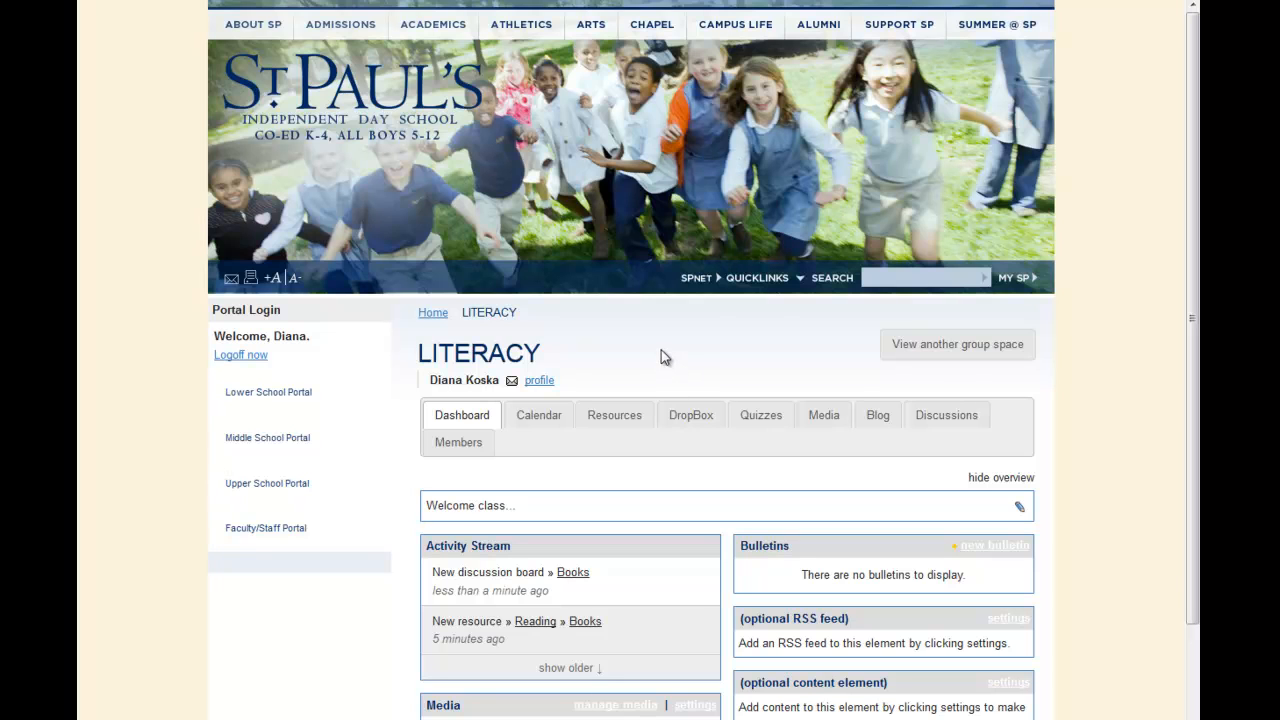
scroll(658, 347, down, 1)
drag(1191, 214, 1198, 348)
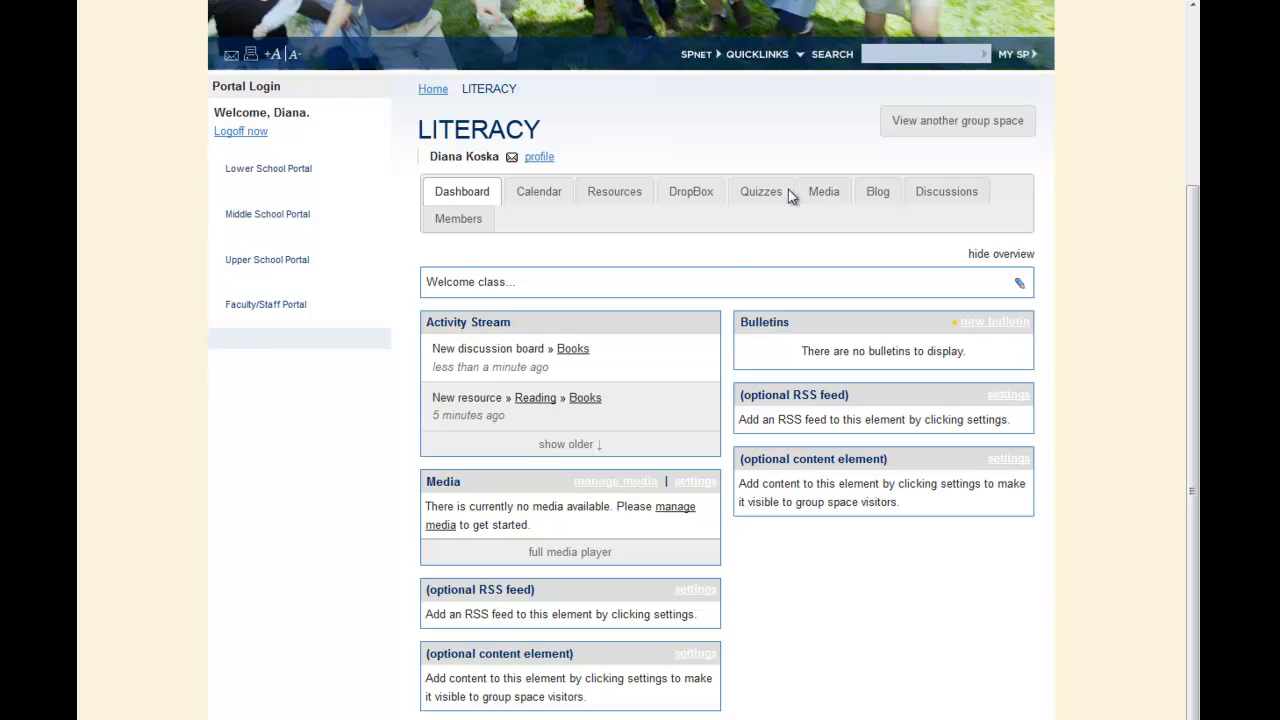